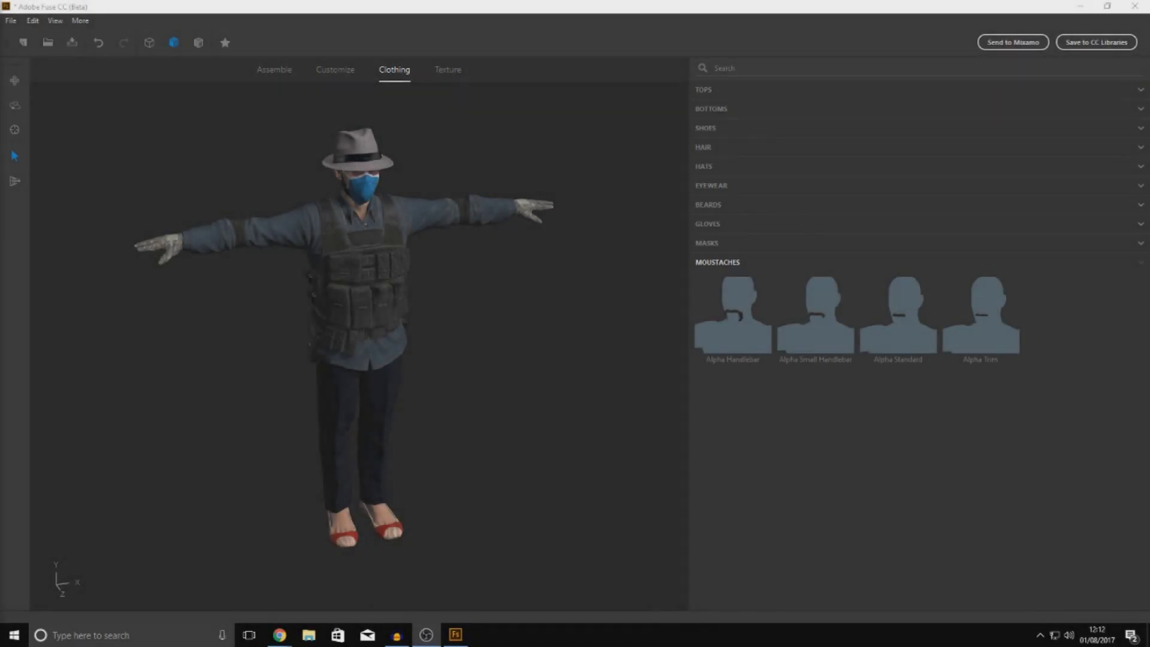
# Step: Look over the Assemble body parts and the available file import and export options for the sample character
pyautogui.click(268, 71)
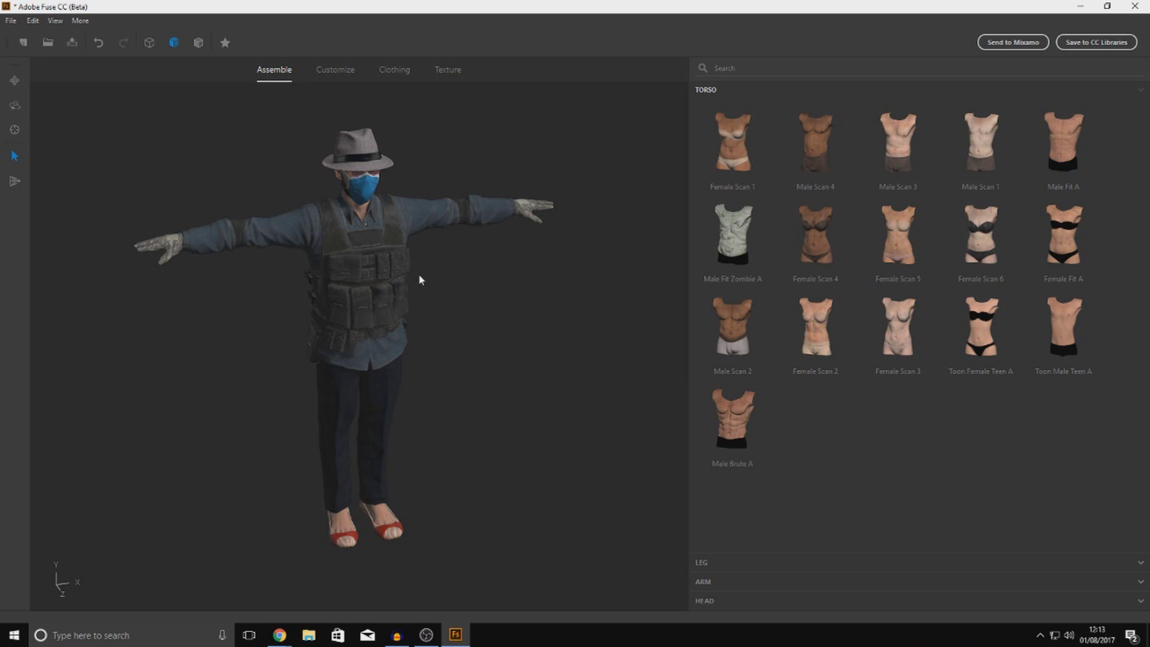
pyautogui.moveTo(498, 303); pyautogui.dragTo(436, 292)
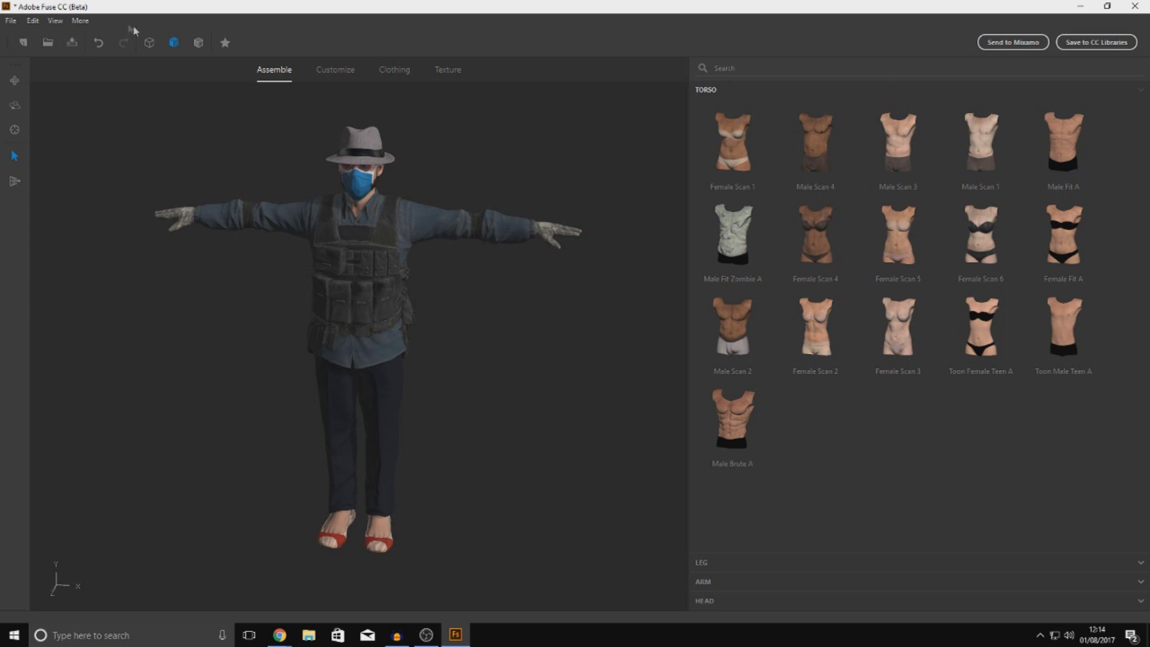
pyautogui.click(11, 21)
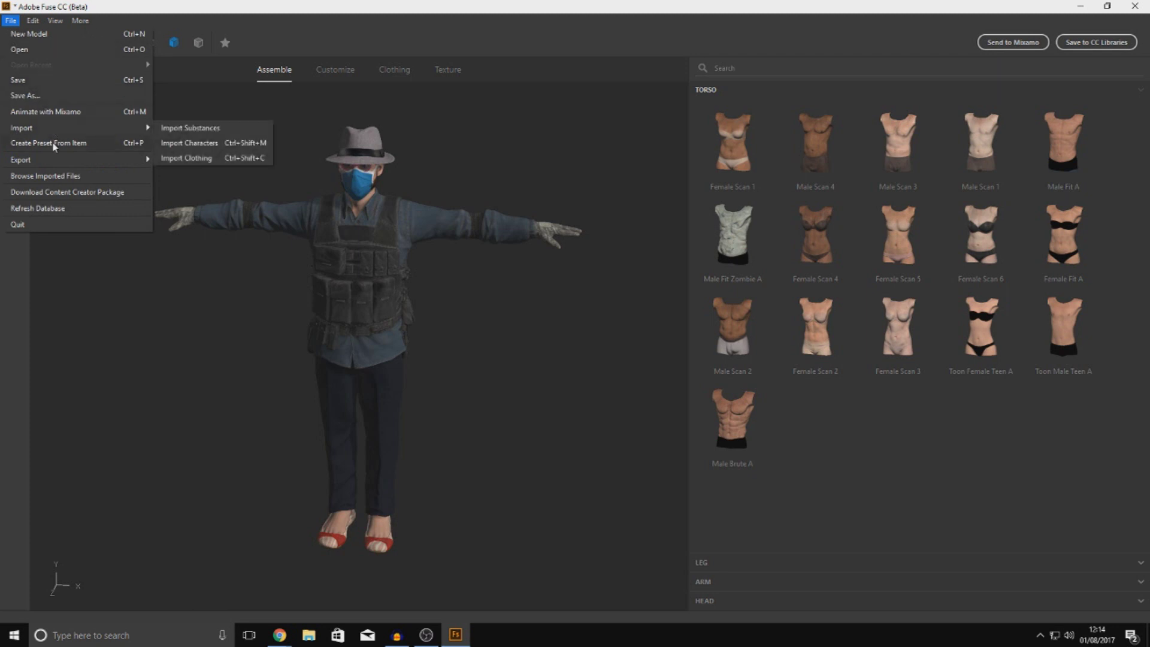
pyautogui.moveTo(45, 163)
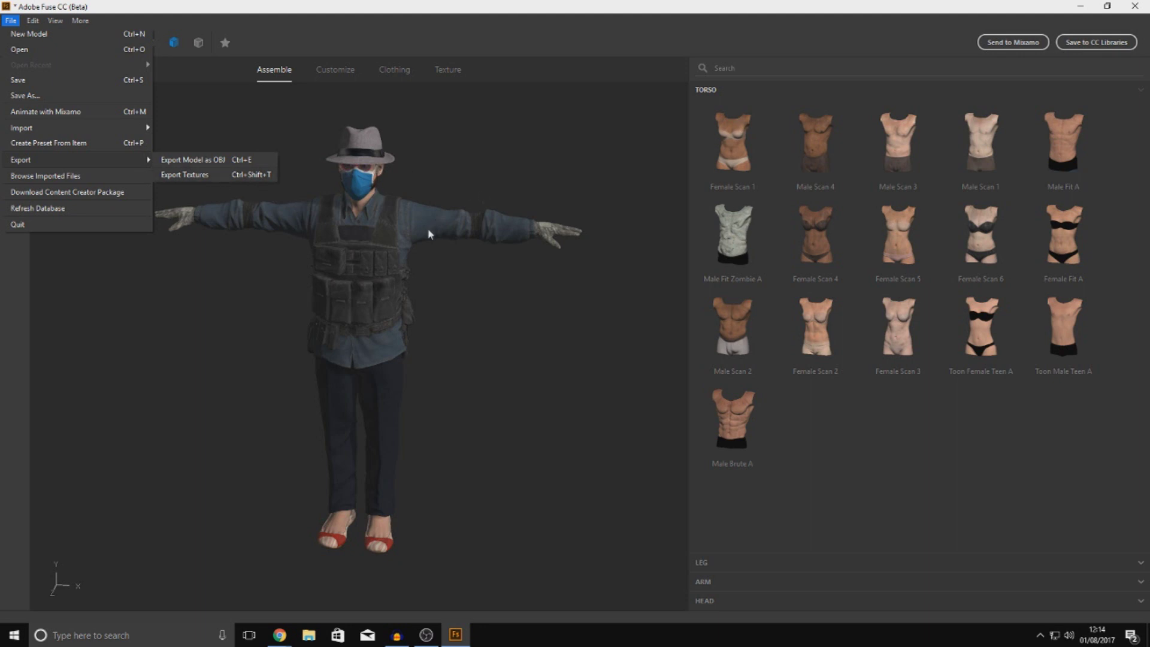
pyautogui.click(442, 149)
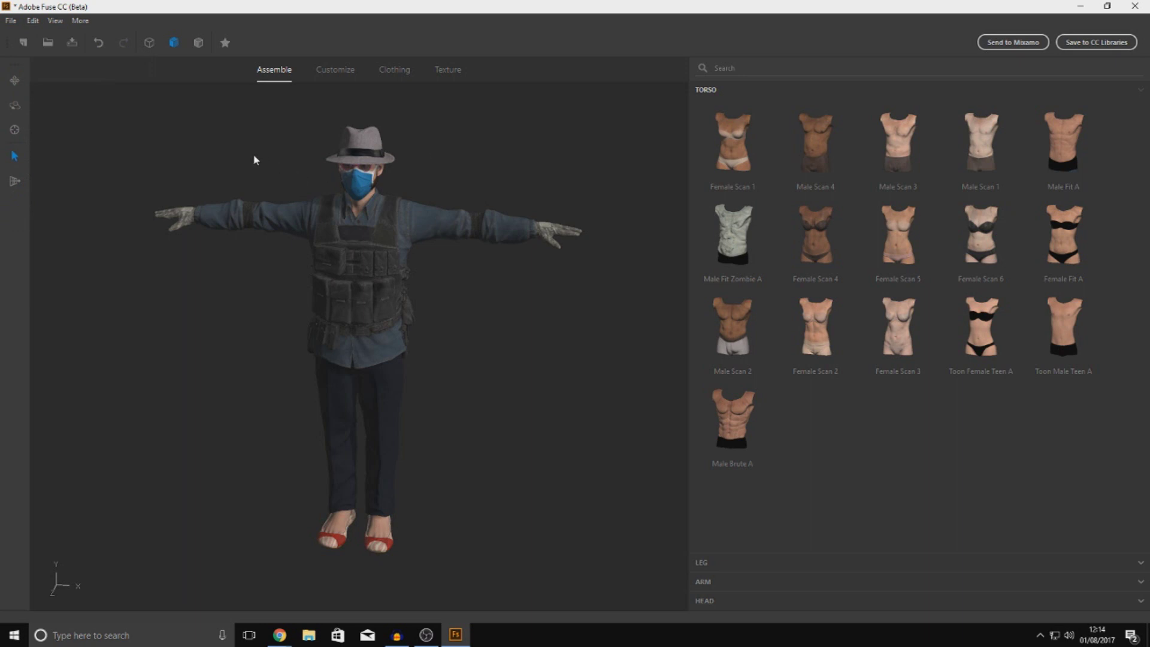
# Step: Examine the clothed sample character from several sides and up close around the head and vest
pyautogui.moveTo(249, 159); pyautogui.dragTo(321, 144)
pyautogui.moveTo(276, 340); pyautogui.dragTo(163, 333)
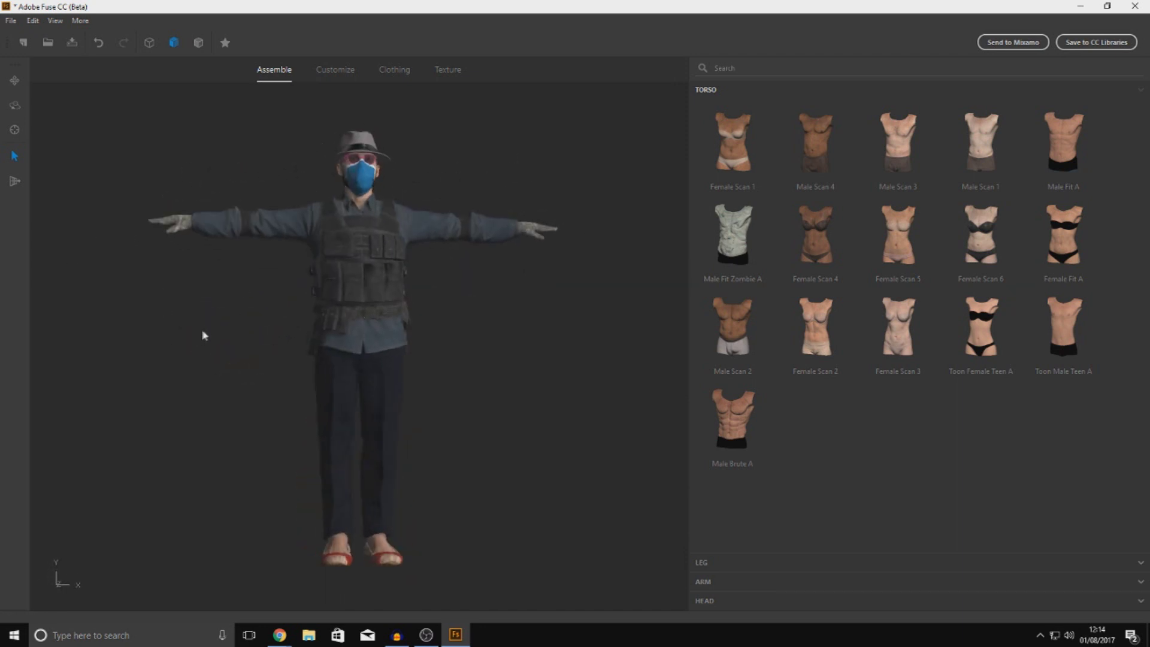
pyautogui.moveTo(361, 577); pyautogui.dragTo(426, 493)
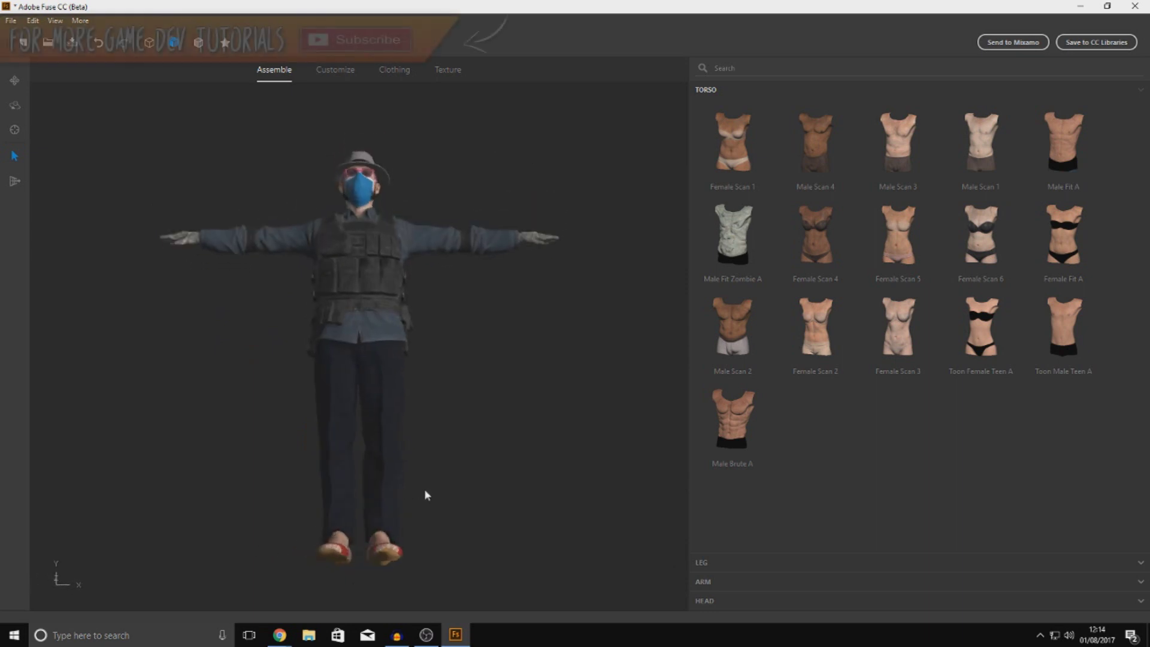
pyautogui.moveTo(423, 333); pyautogui.dragTo(437, 385)
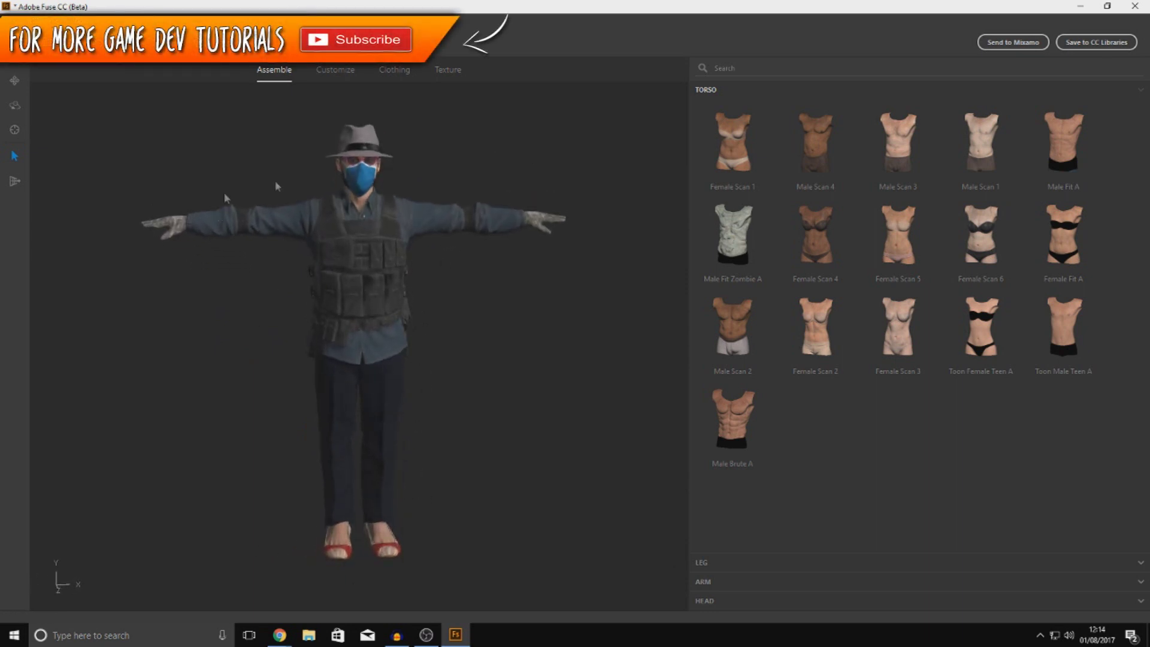
pyautogui.moveTo(404, 213); pyautogui.dragTo(412, 273)
pyautogui.scroll(5, 400, 138)
pyautogui.scroll(-5, 400, 138)
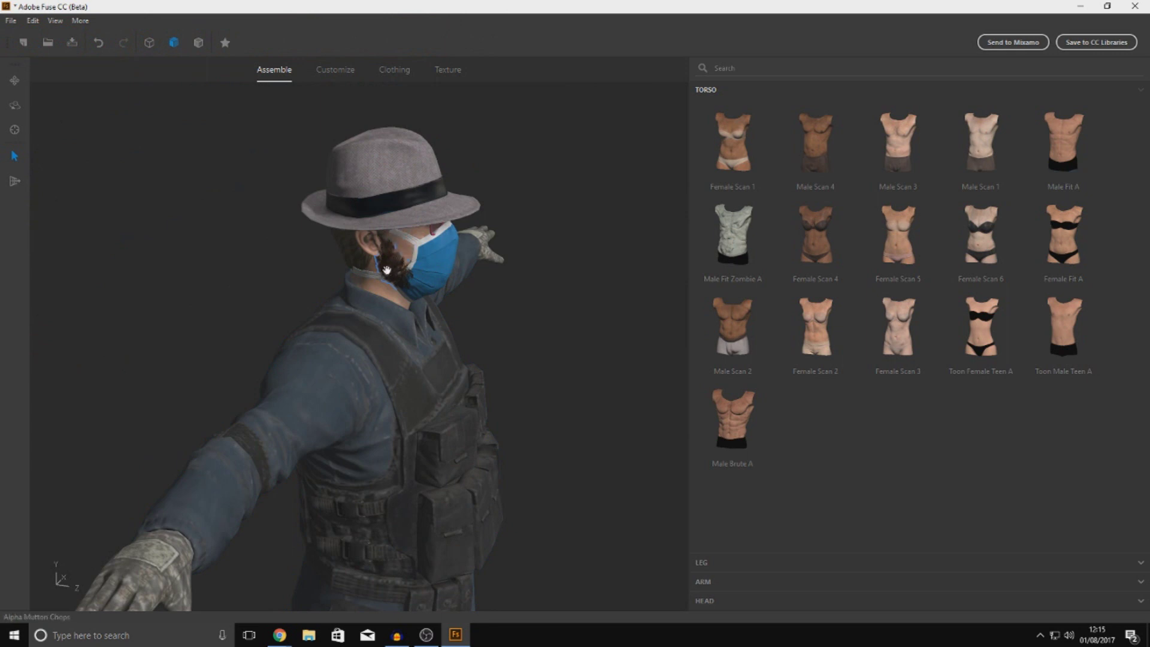
pyautogui.click(398, 218)
pyautogui.moveTo(559, 316); pyautogui.dragTo(343, 264)
pyautogui.scroll(-5, 508, 317)
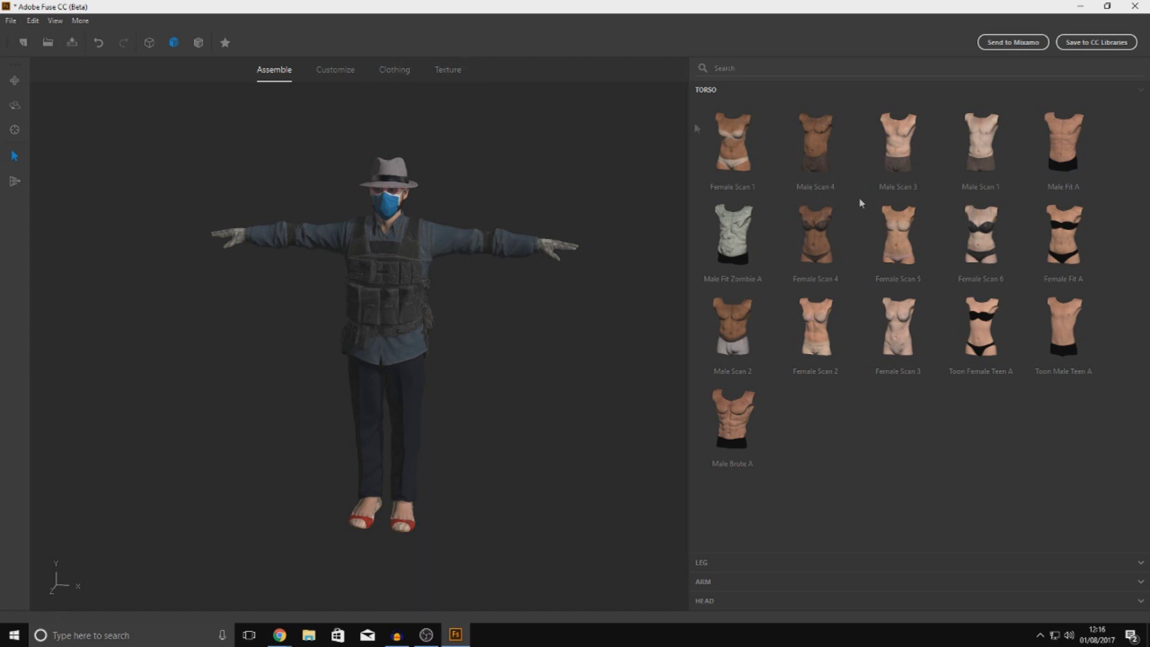
# Step: Start a new model and choose the Male Scan 1 head
pyautogui.click(11, 20)
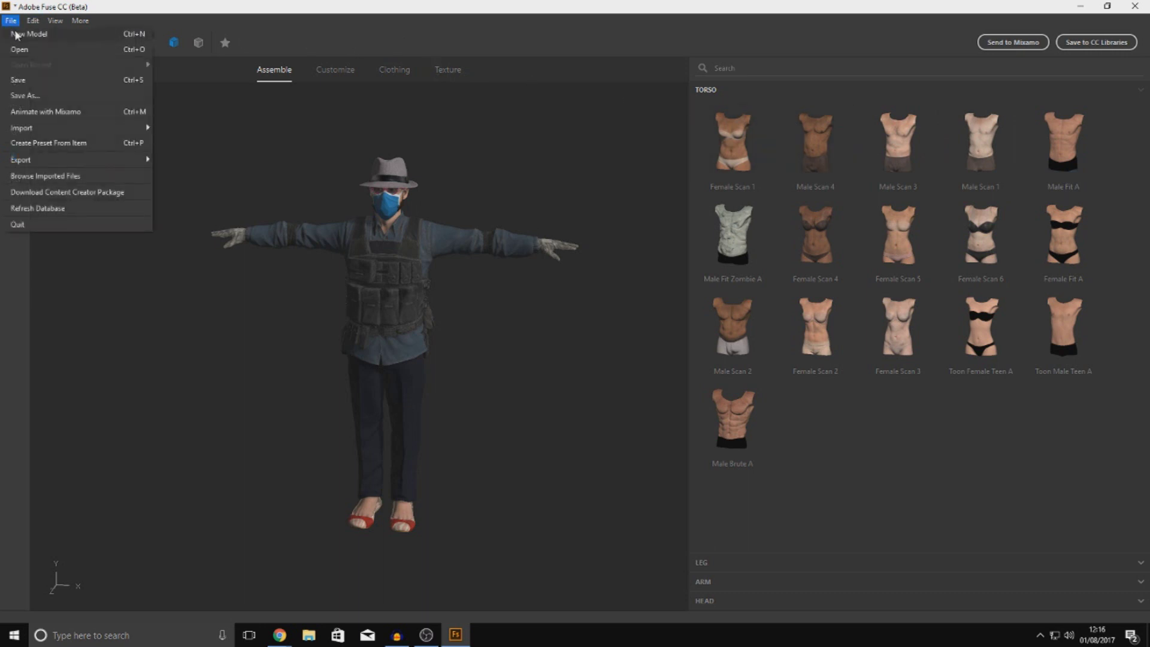
pyautogui.click(24, 34)
pyautogui.click(575, 334)
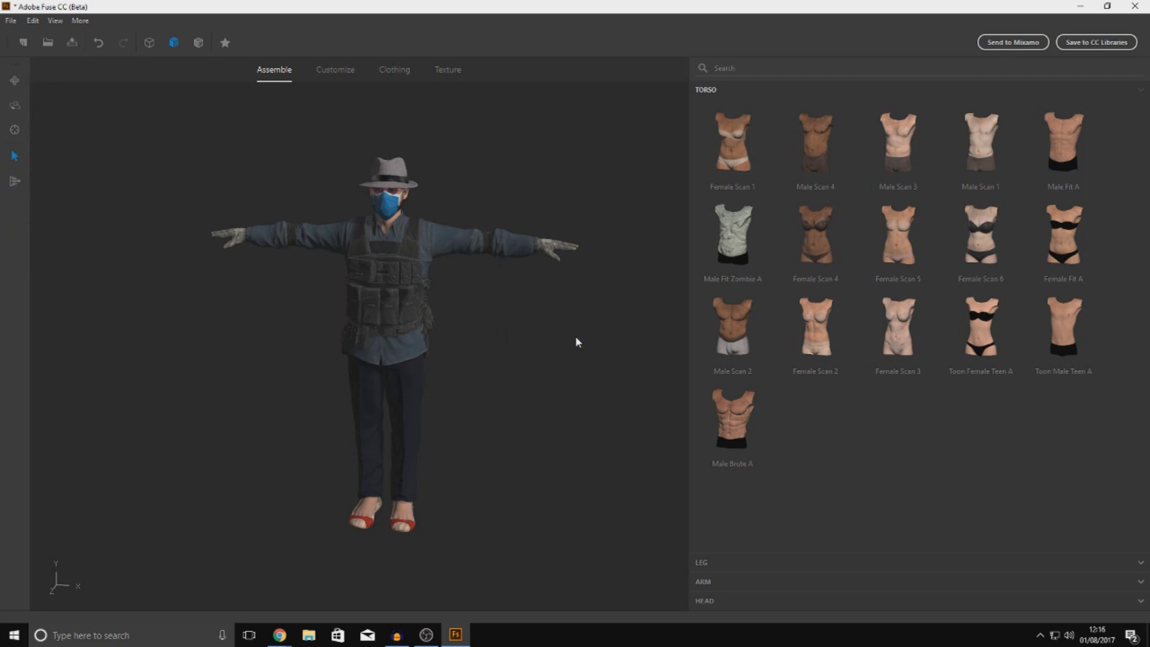
pyautogui.hotkey('ctrl', 'n')
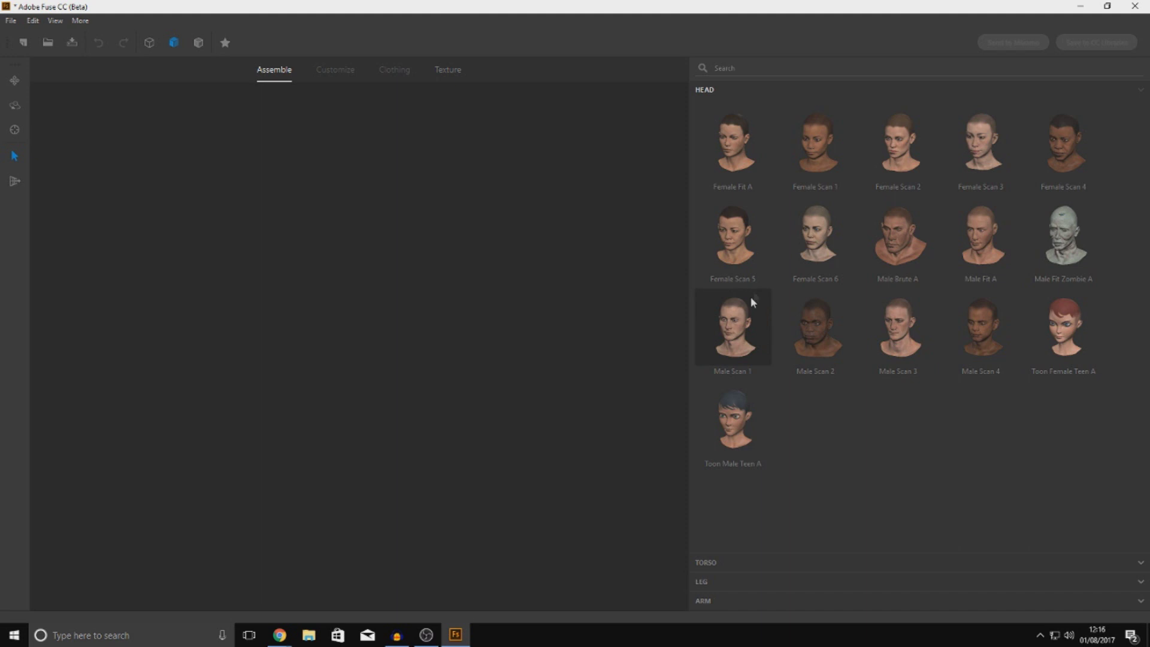
pyautogui.click(734, 350)
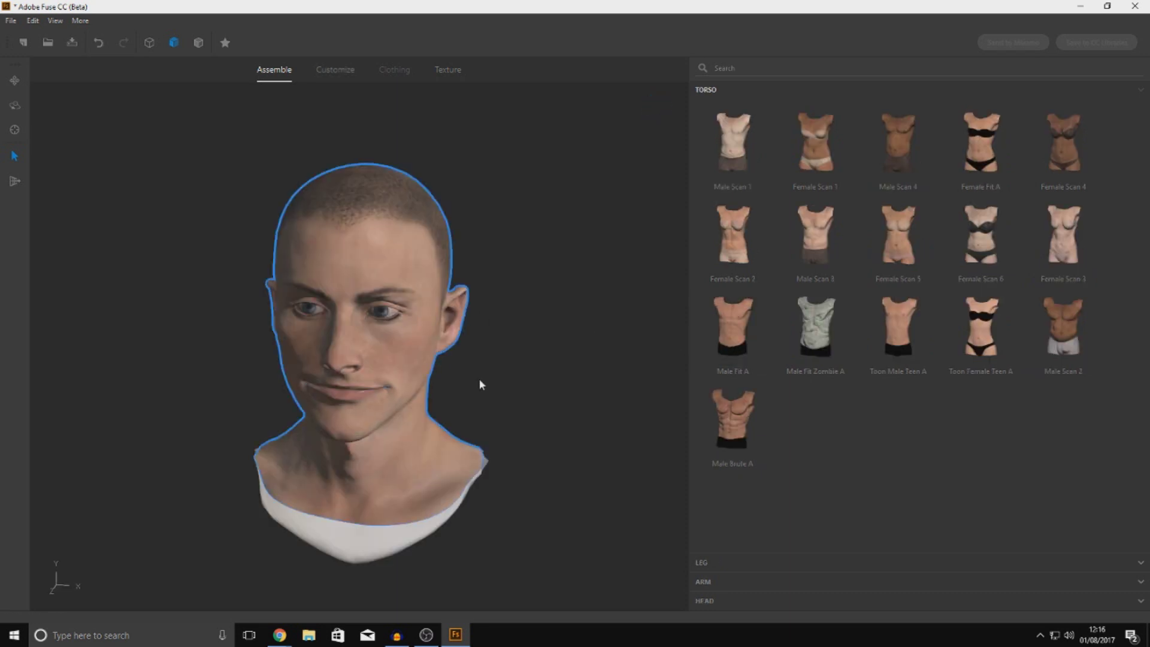
# Step: Complete the body under the head with a muscular male torso in black shorts, legs and arms
pyautogui.moveTo(496, 400); pyautogui.dragTo(545, 337)
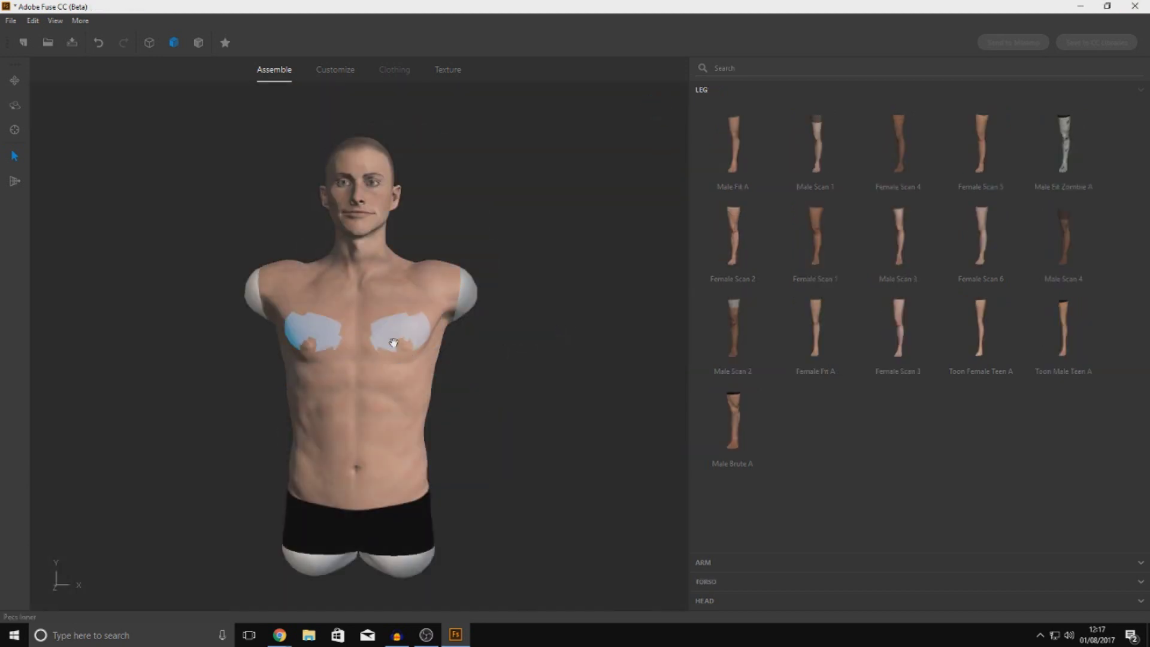
pyautogui.moveTo(662, 200); pyautogui.dragTo(621, 224)
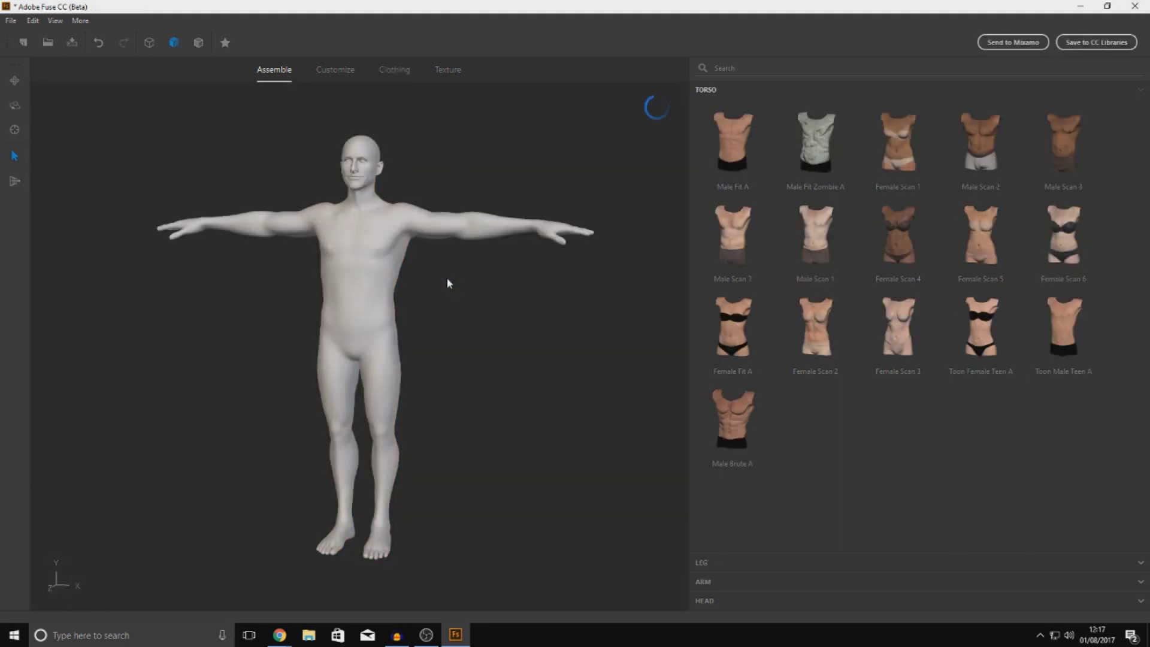
pyautogui.moveTo(427, 301); pyautogui.dragTo(451, 315)
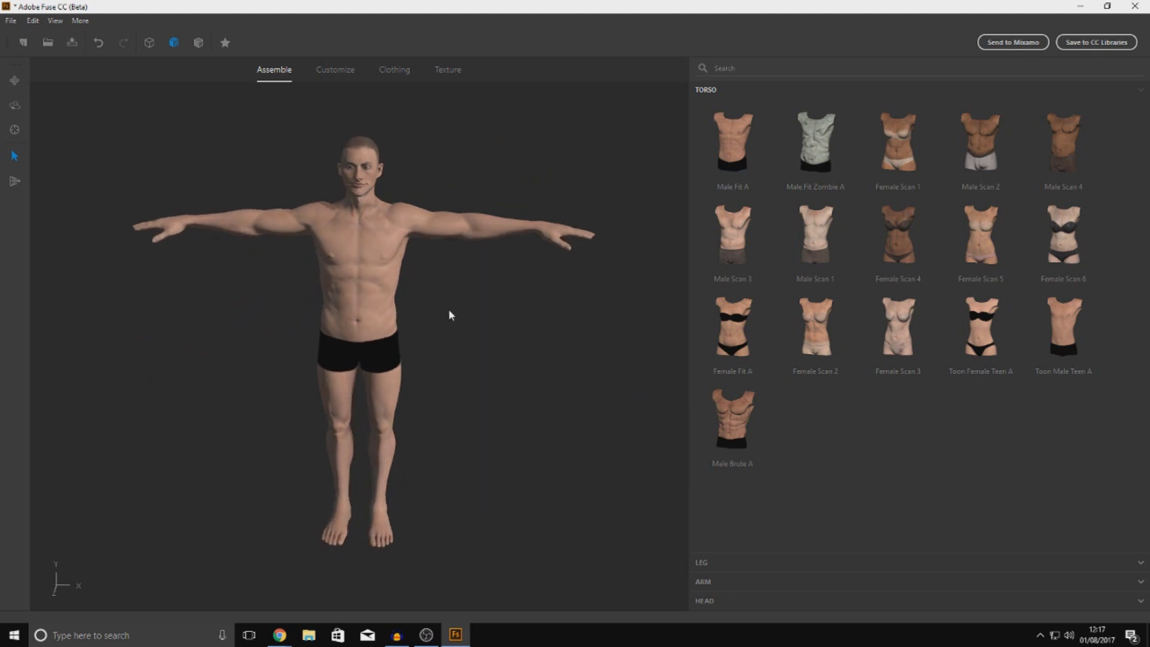
# Step: Customize the arms by setting Delts Small / Big and Wrist Thin / Thick to 100
pyautogui.click(330, 69)
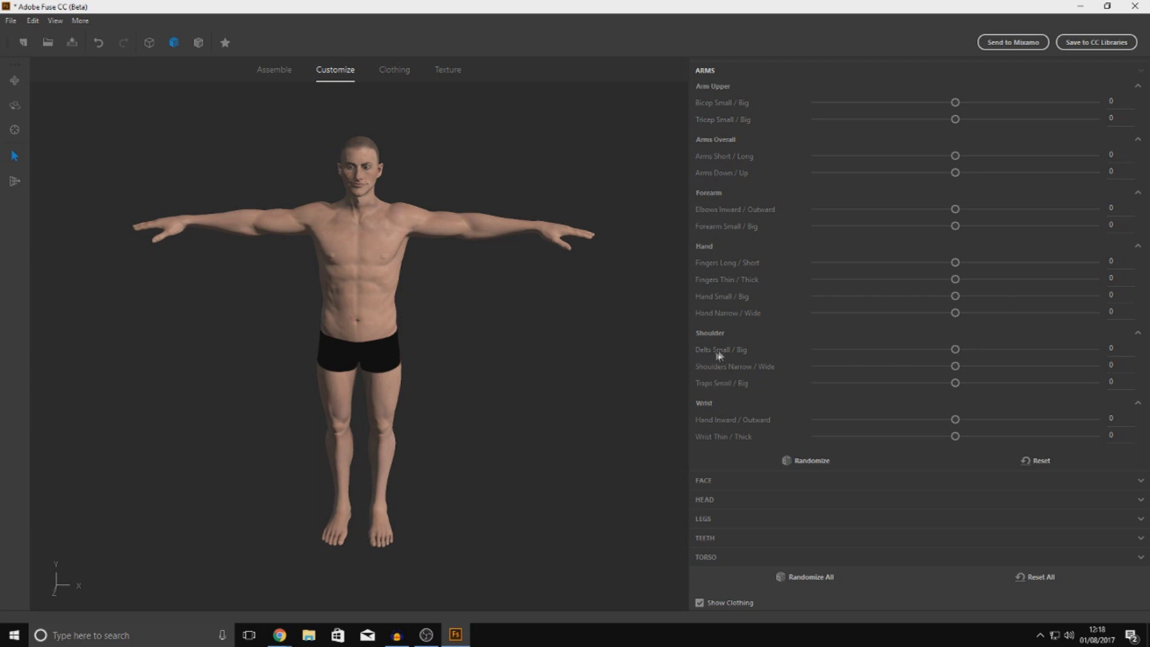
pyautogui.moveTo(957, 353); pyautogui.dragTo(1096, 350)
pyautogui.moveTo(957, 435); pyautogui.dragTo(1145, 460)
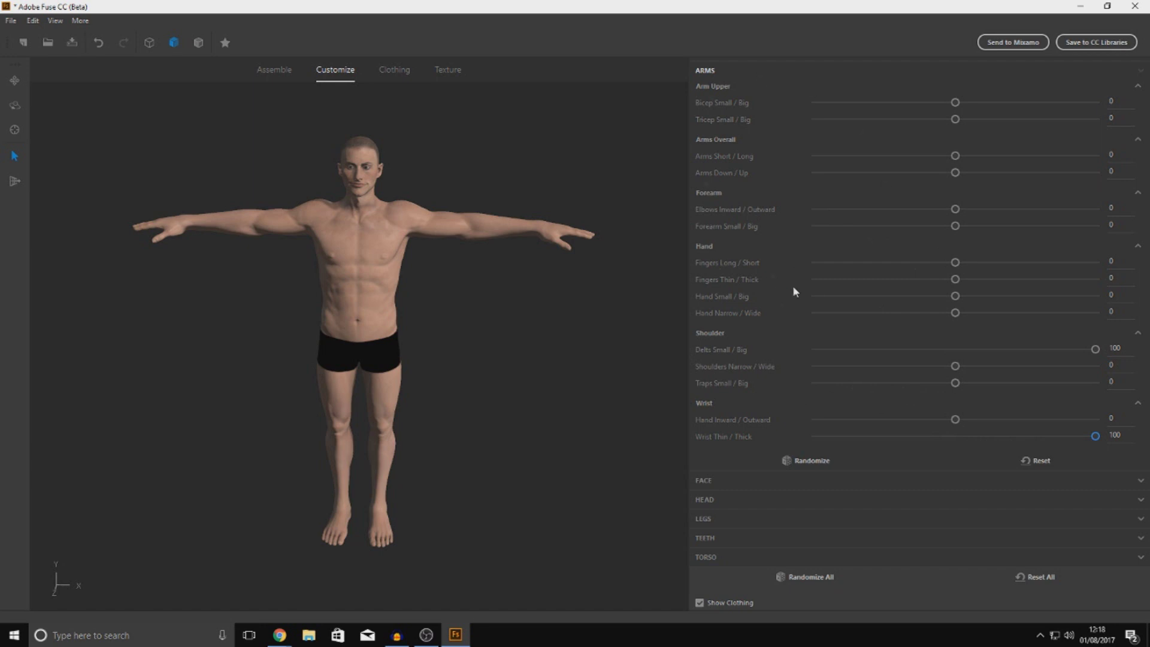
# Step: Reshape the chest to a Chest Out / In value of 17 and look through the legs, head, face and arms settings
pyautogui.moveTo(397, 236); pyautogui.dragTo(420, 242)
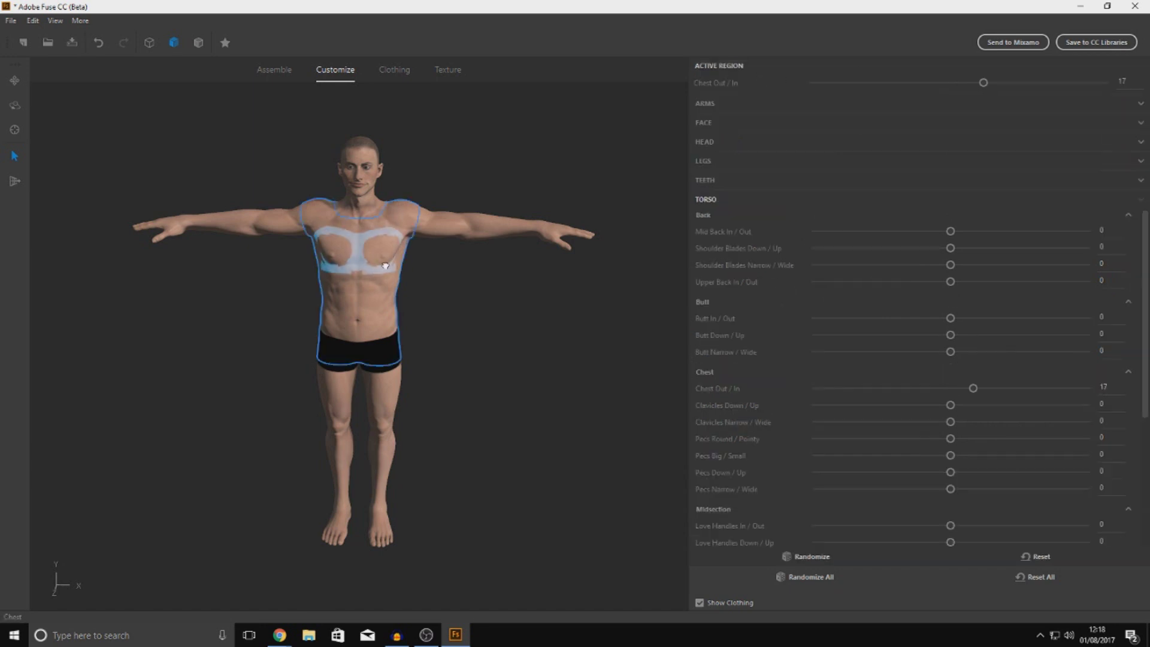
pyautogui.moveTo(441, 300); pyautogui.dragTo(516, 417)
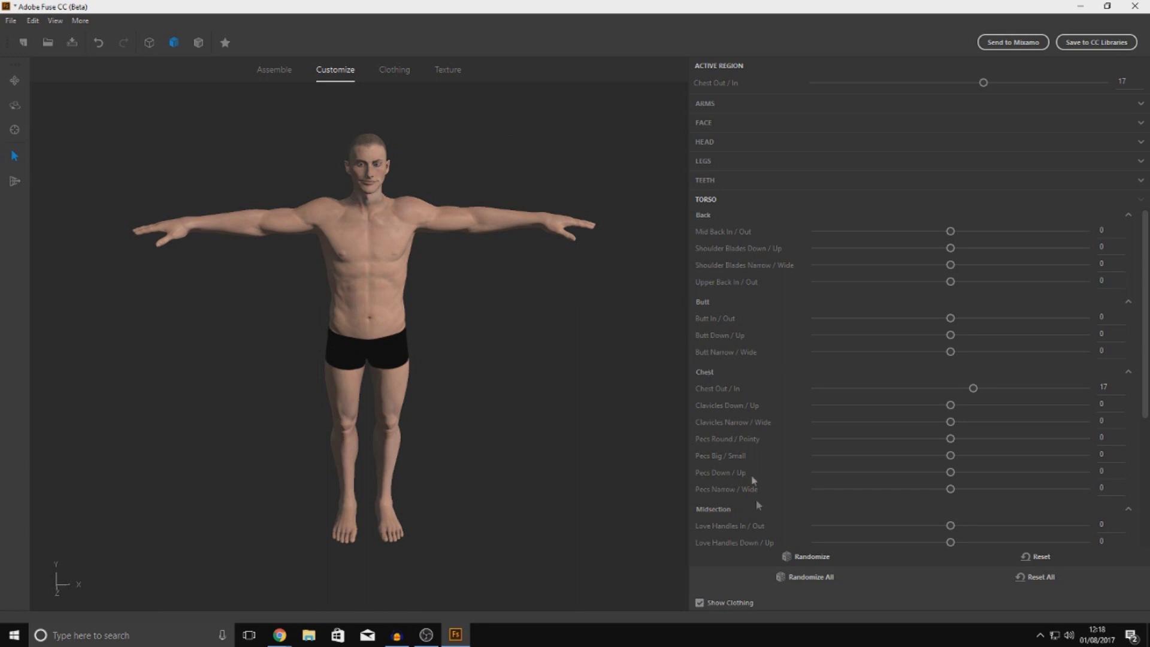
pyautogui.click(708, 162)
pyautogui.click(716, 144)
pyautogui.click(709, 123)
pyautogui.click(712, 106)
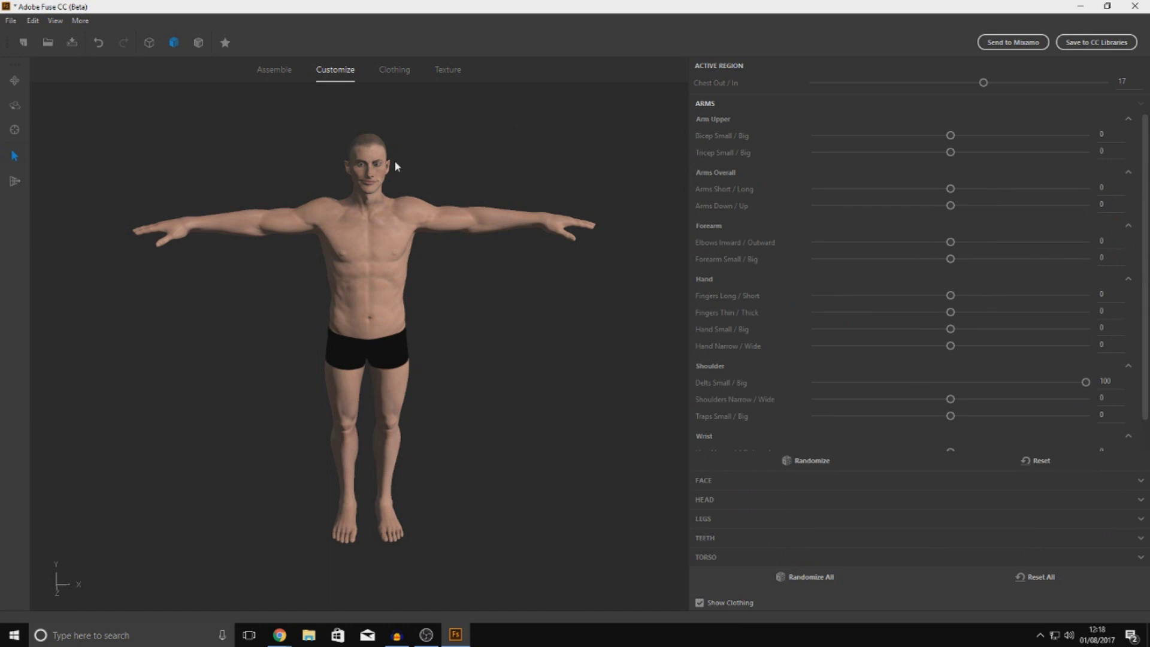
# Step: Dress the character in the long-sleeve police uniform top
pyautogui.click(395, 70)
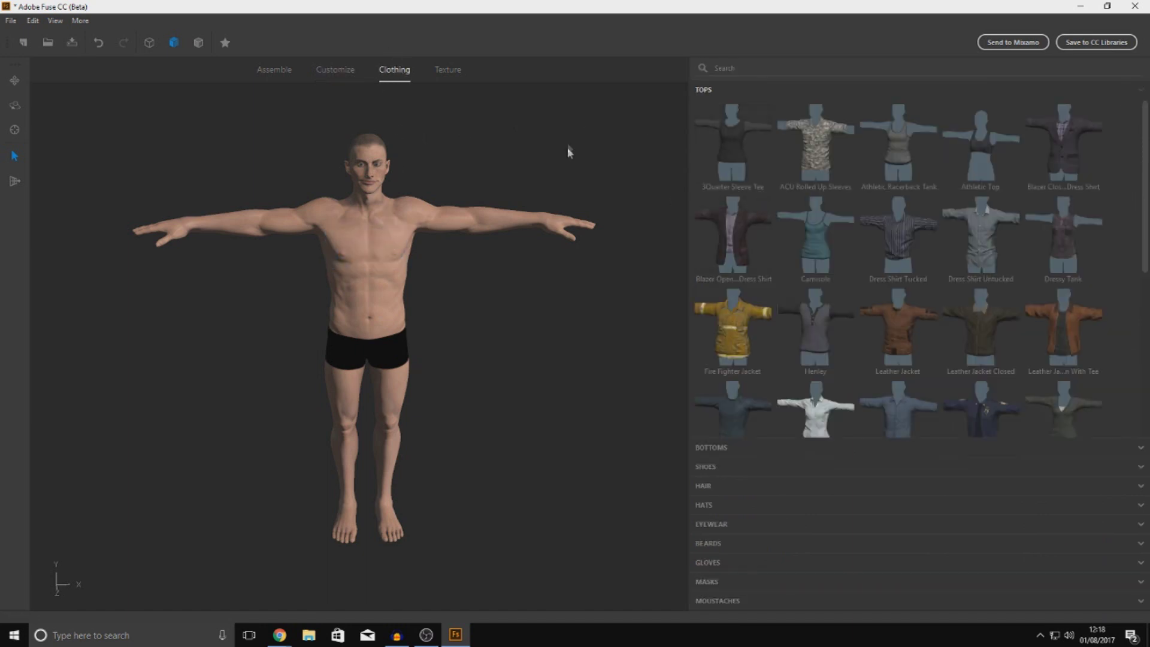
pyautogui.scroll(-2, 808, 192)
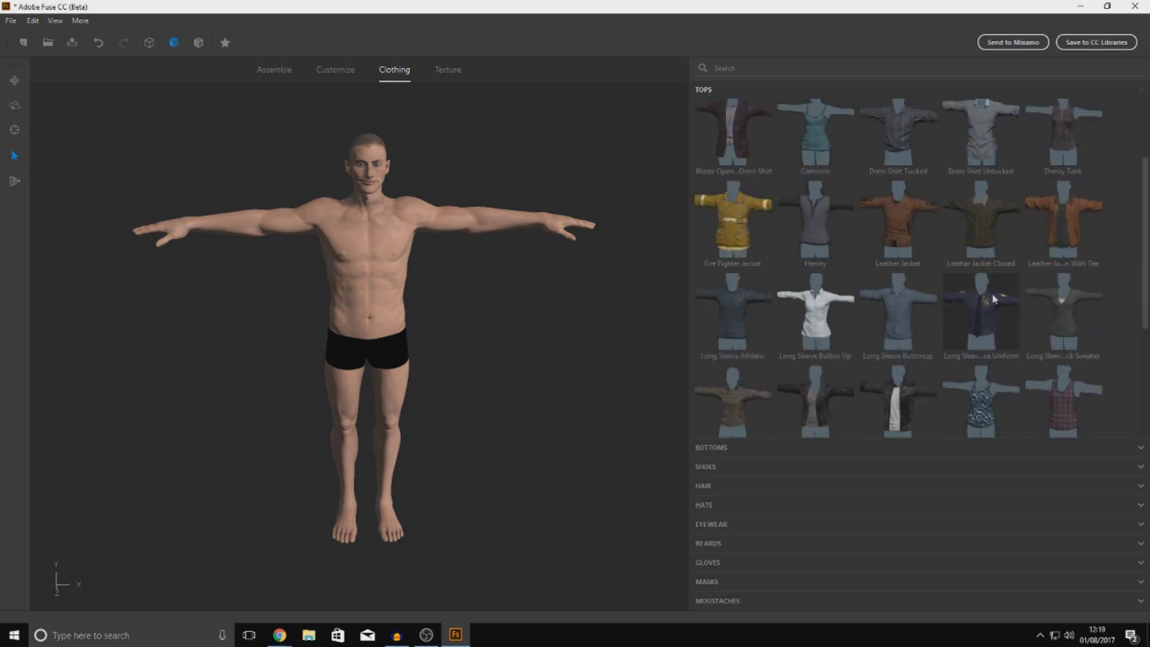
pyautogui.click(982, 322)
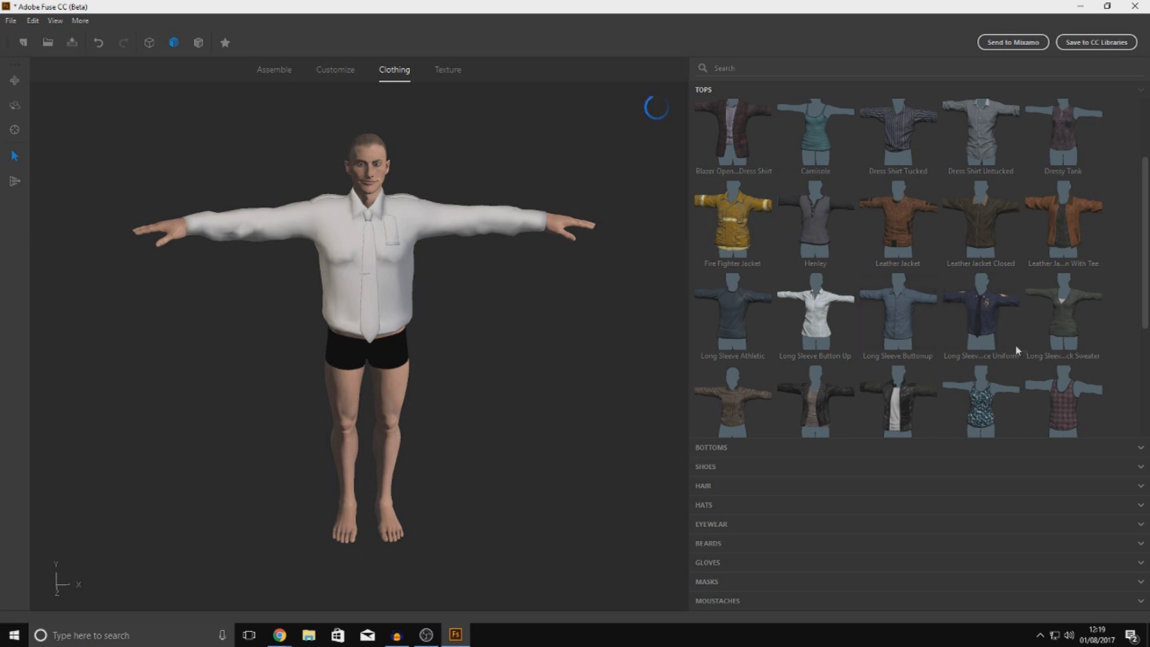
# Step: Add the Tactical Response bottoms to the character
pyautogui.click(718, 446)
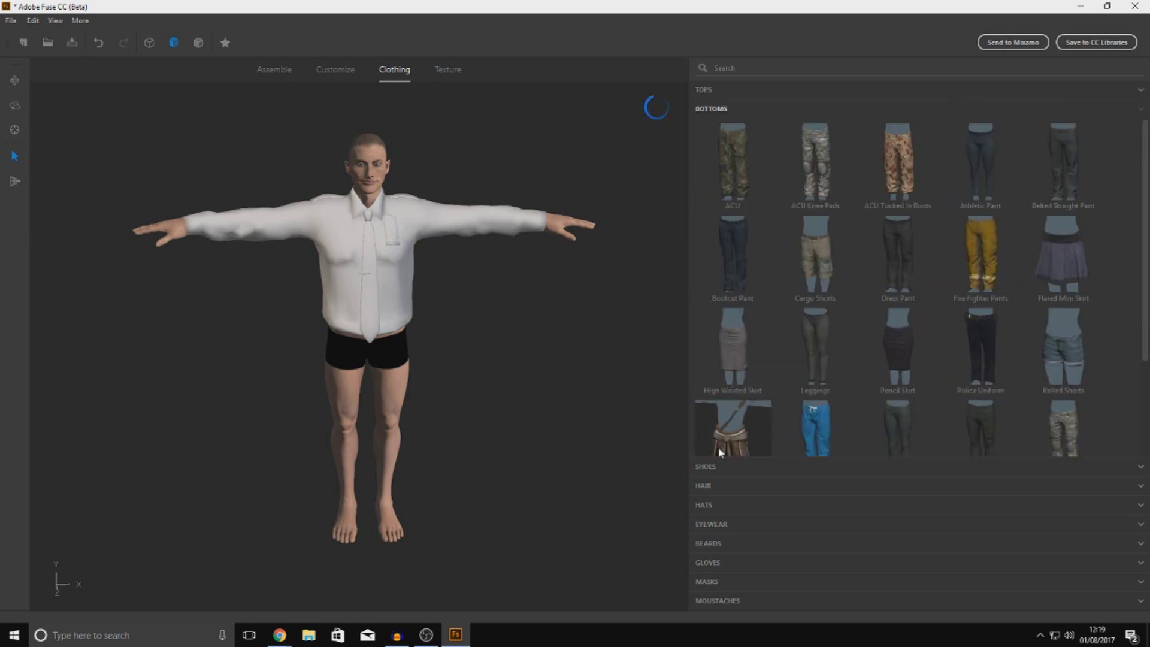
pyautogui.scroll(-2, 789, 301)
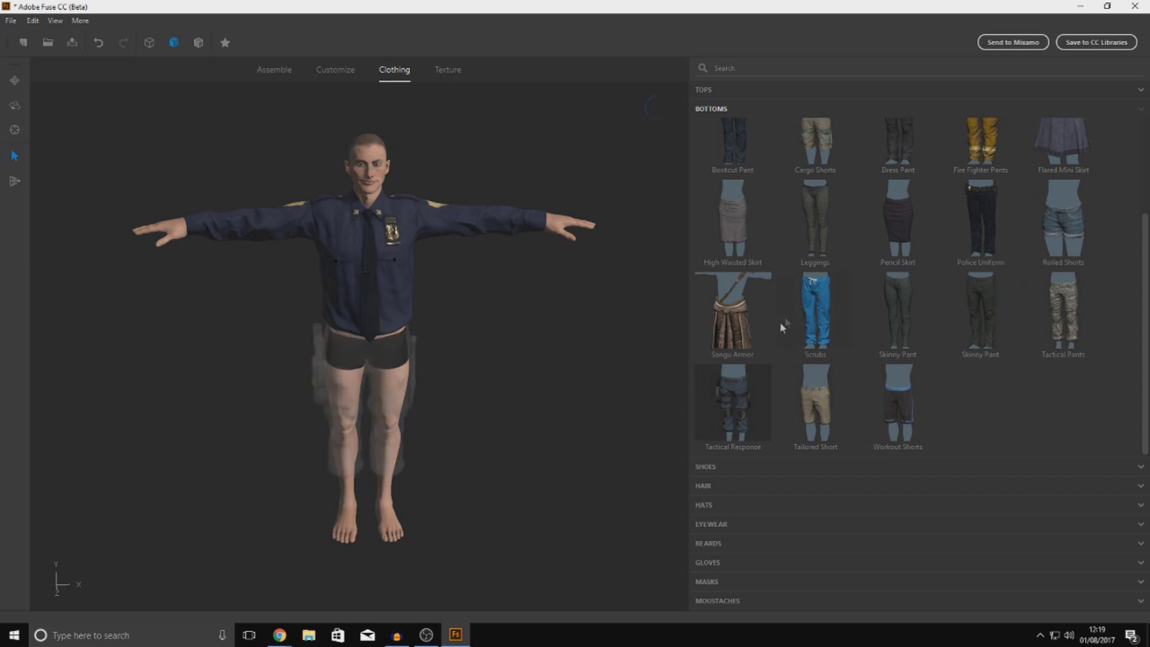
pyautogui.scroll(2, 802, 299)
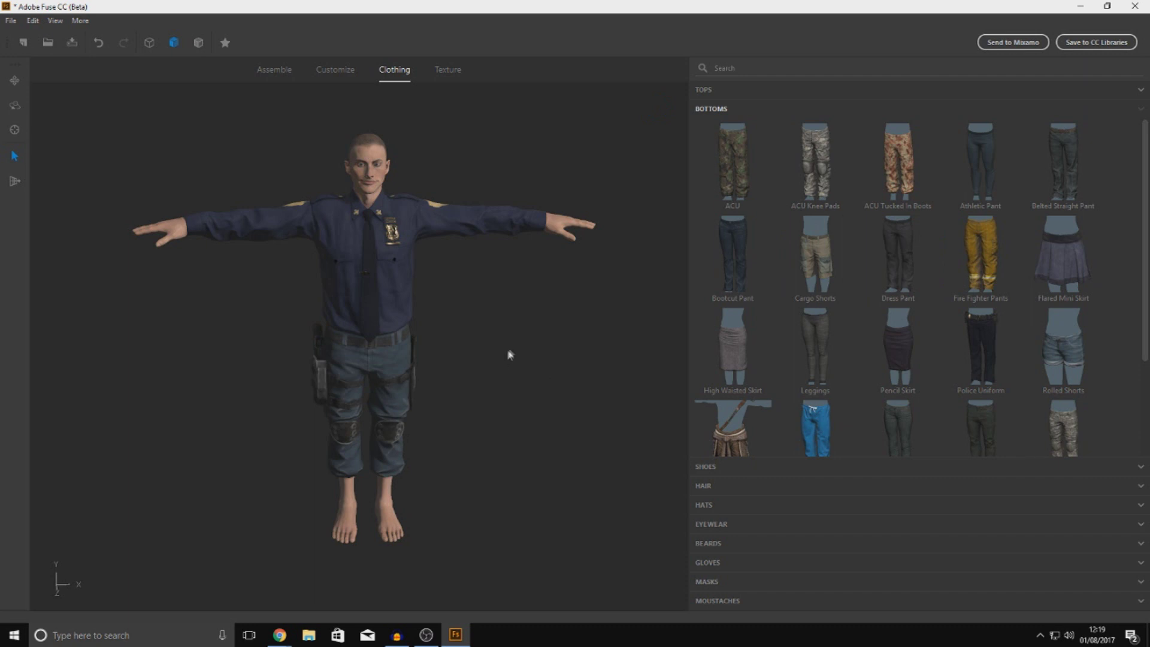
# Step: Try the High Waisted Skirt on the character and switch back to the Tactical Response bottoms
pyautogui.scroll(-1, 739, 393)
pyautogui.scroll(-2, 739, 393)
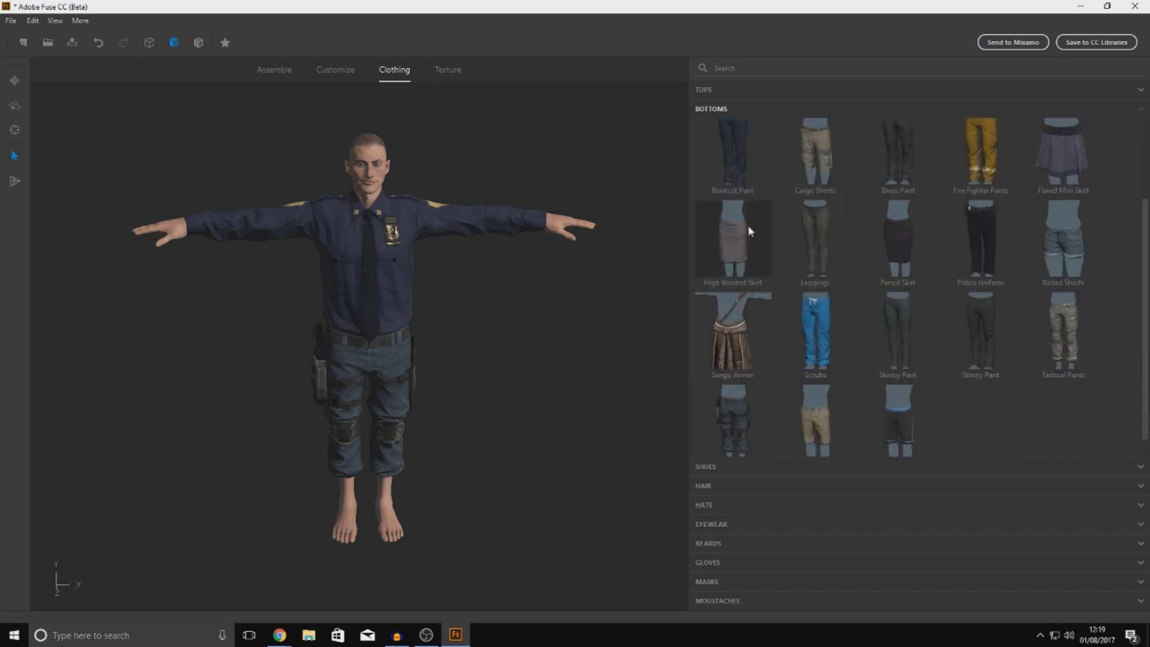
pyautogui.click(737, 233)
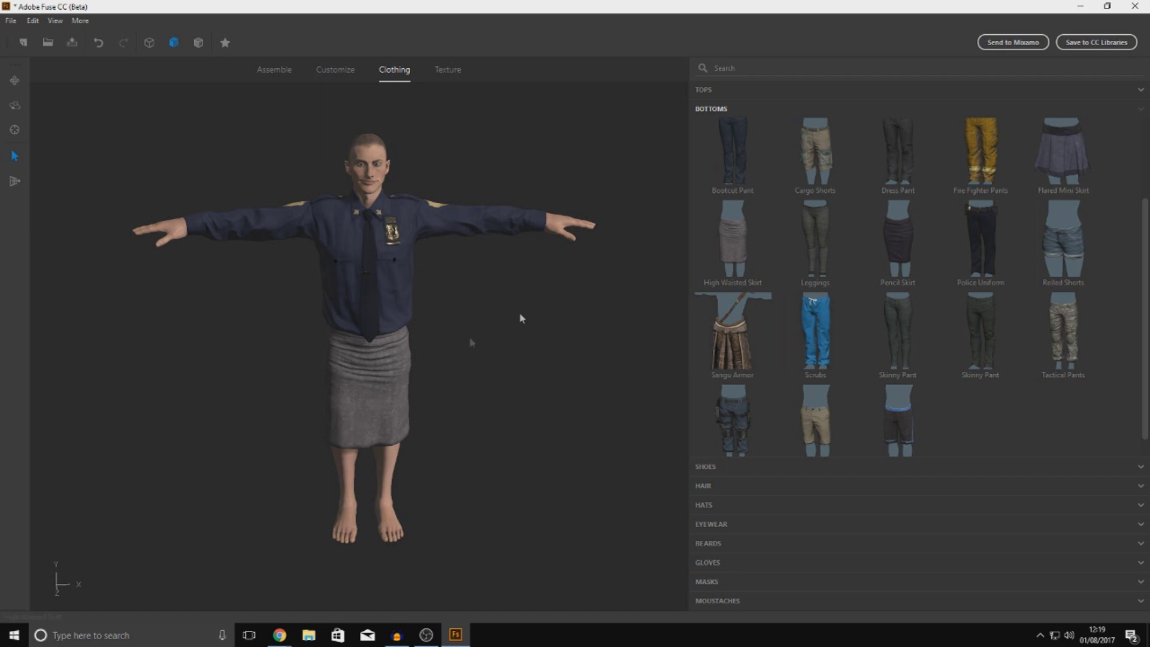
pyautogui.scroll(1, 725, 167)
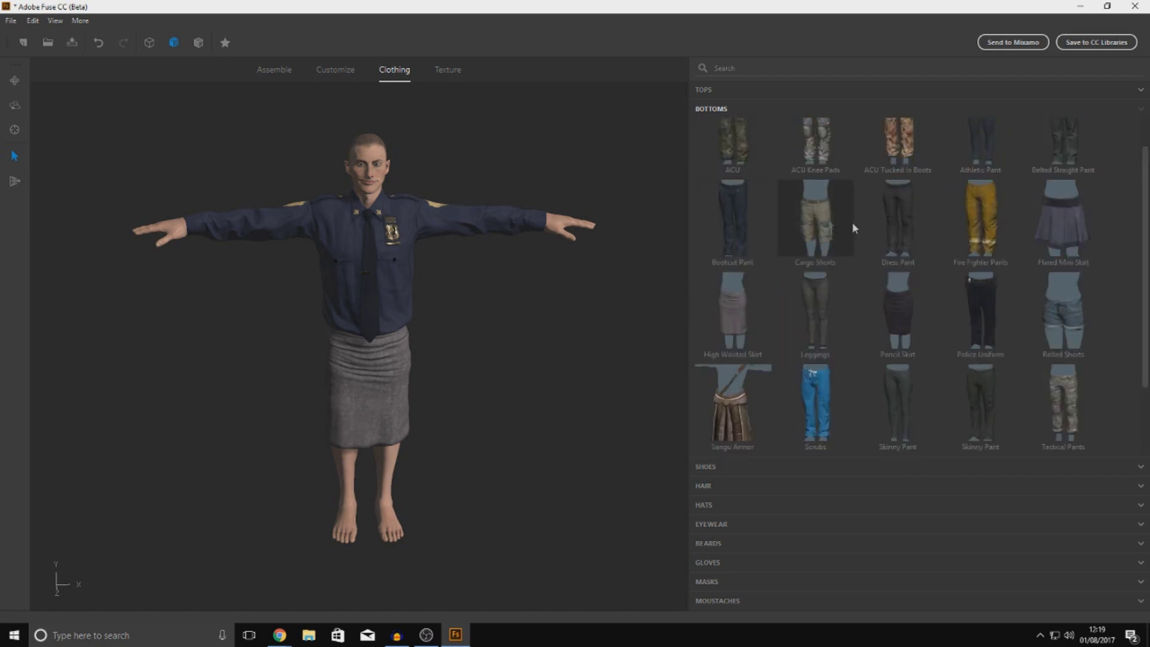
pyautogui.scroll(-1, 782, 339)
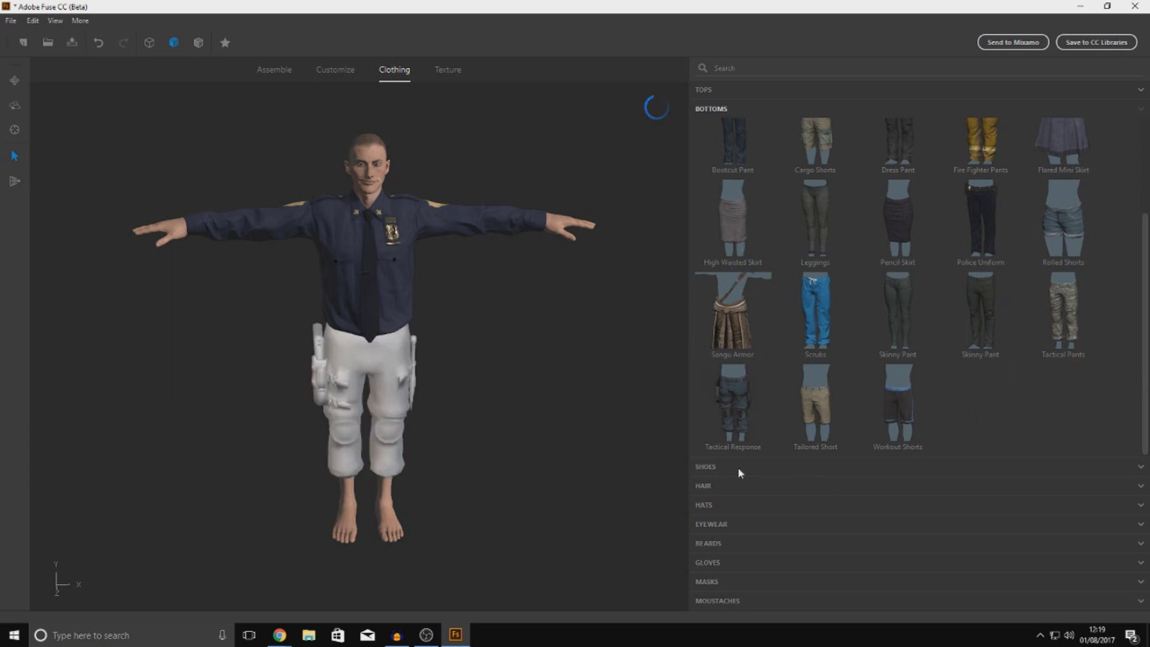
# Step: Put brown ankle boots on the character and check them from the side
pyautogui.click(716, 469)
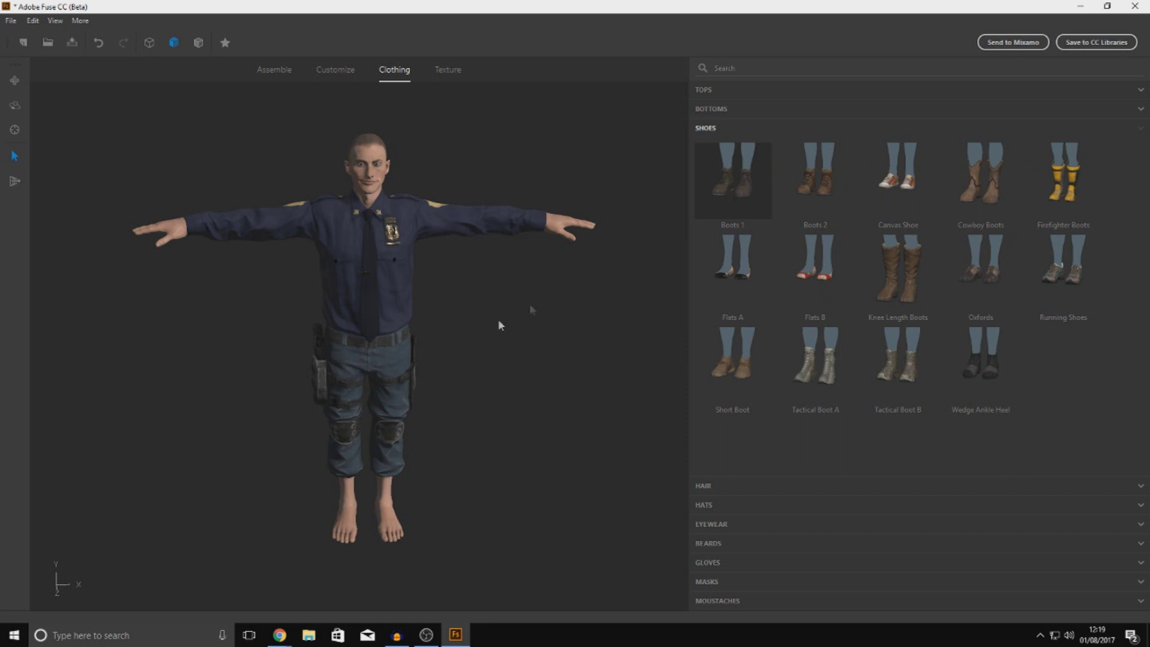
pyautogui.click(725, 406)
pyautogui.moveTo(510, 427); pyautogui.dragTo(316, 409)
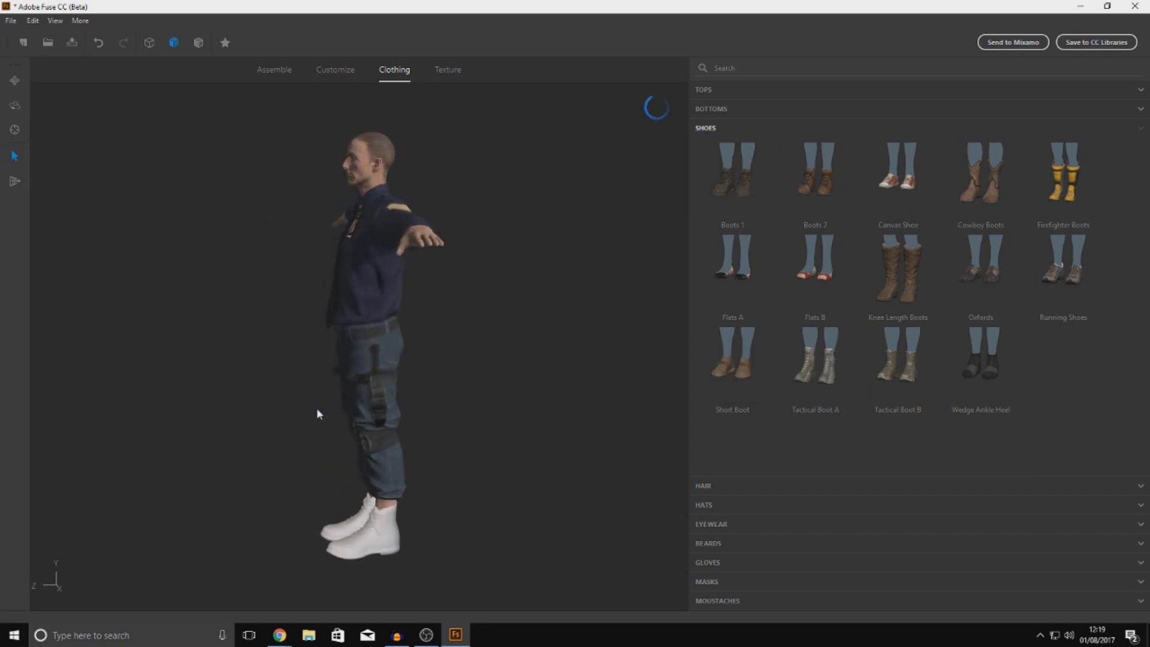
# Step: Give the character the Short Hair hairstyle
pyautogui.click(713, 486)
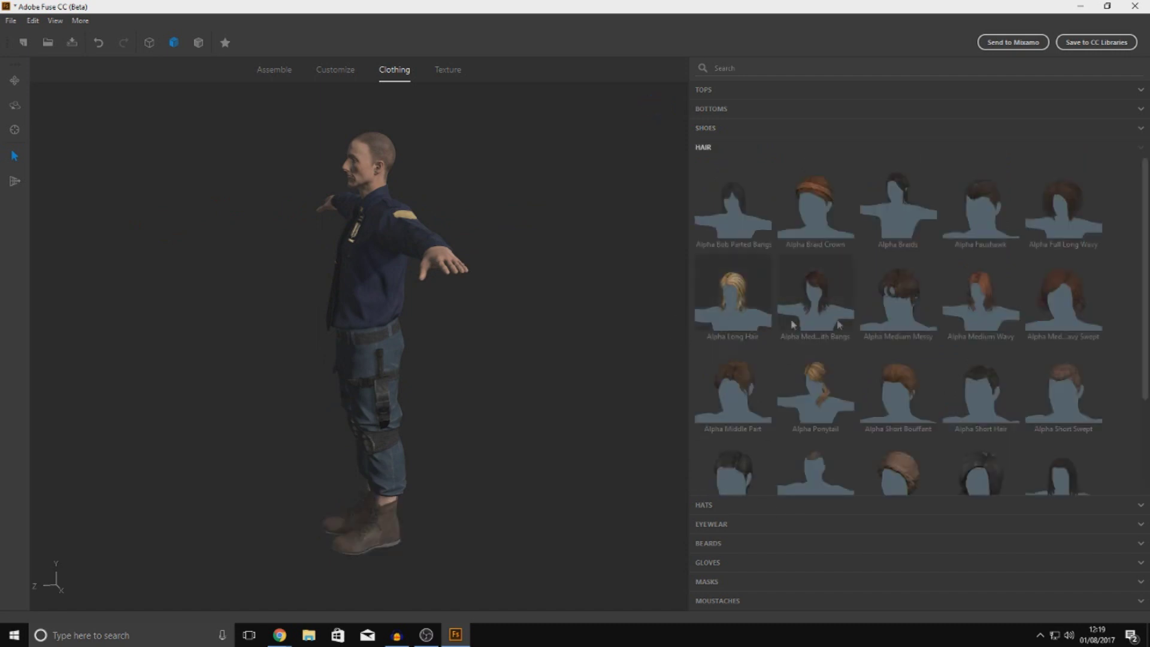
pyautogui.scroll(-2, 869, 337)
pyautogui.moveTo(408, 175); pyautogui.dragTo(519, 187)
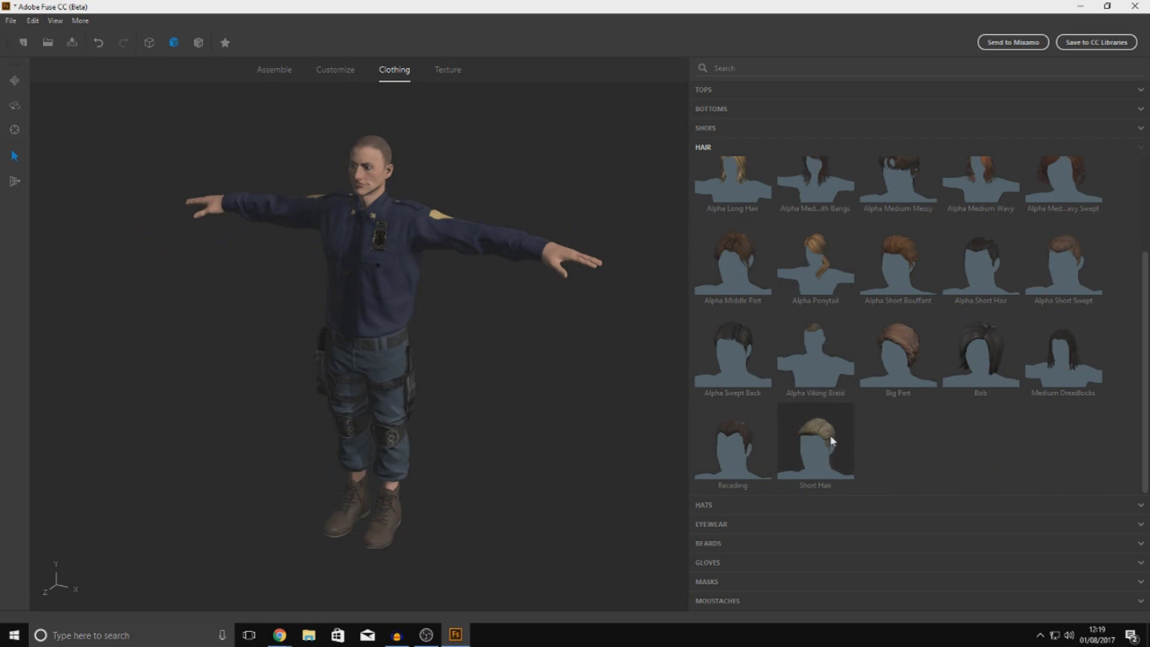
# Step: Try a peaked cap on the character and replace it with the Fedora
pyautogui.click(710, 506)
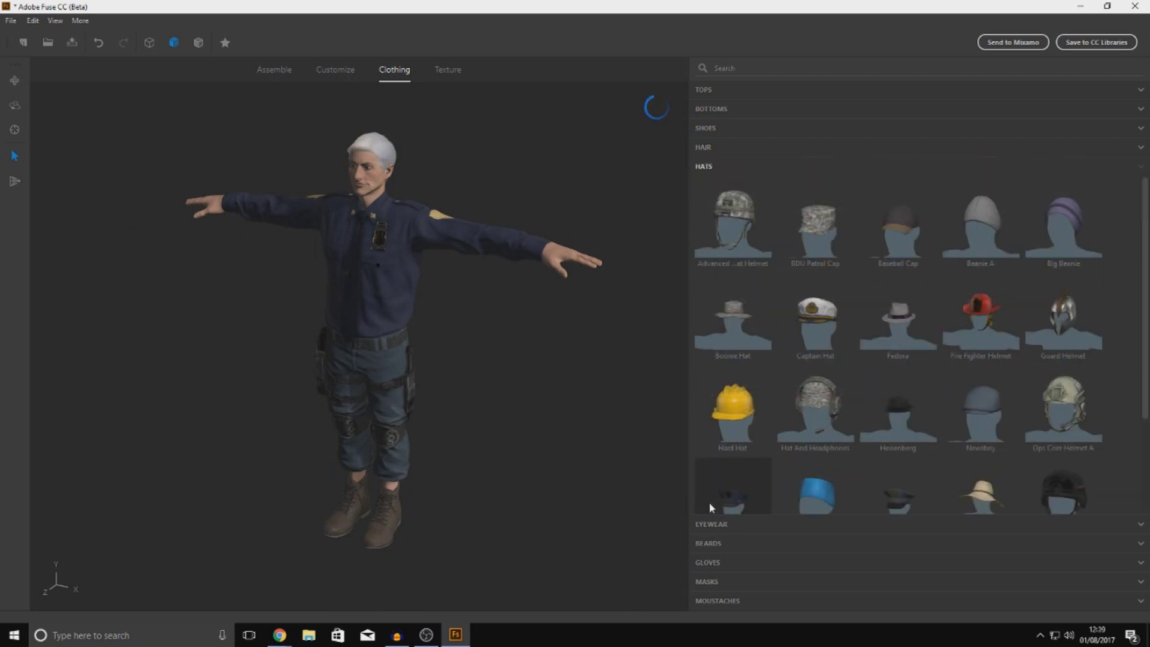
pyautogui.scroll(-1, 827, 380)
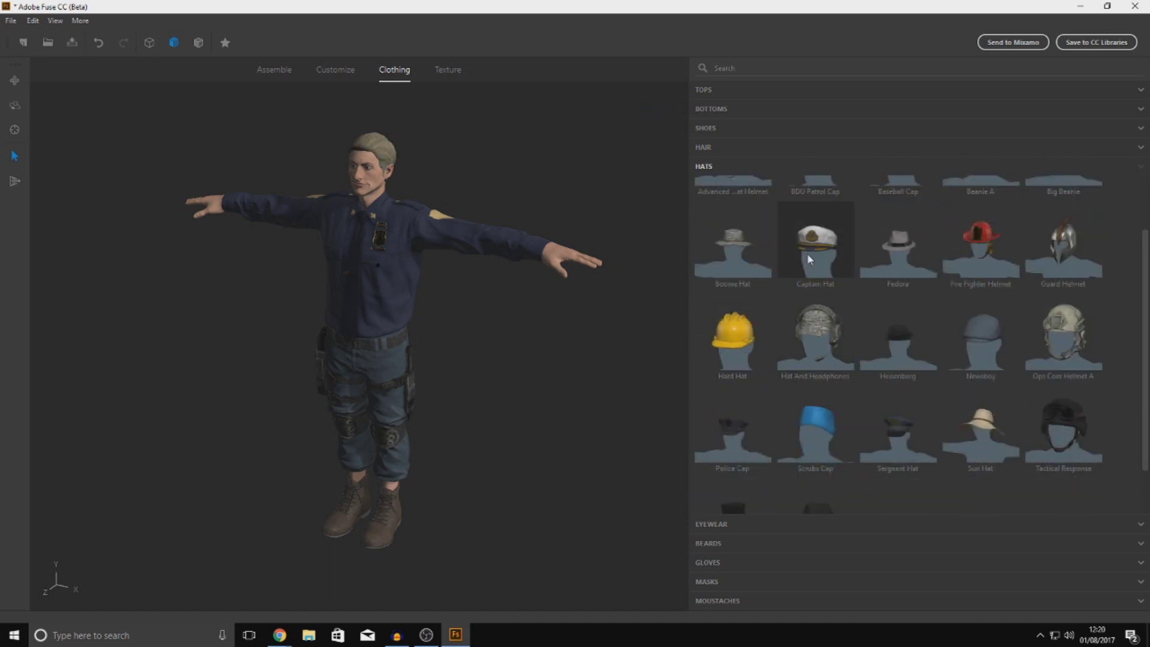
pyautogui.click(803, 287)
pyautogui.scroll(1, 825, 247)
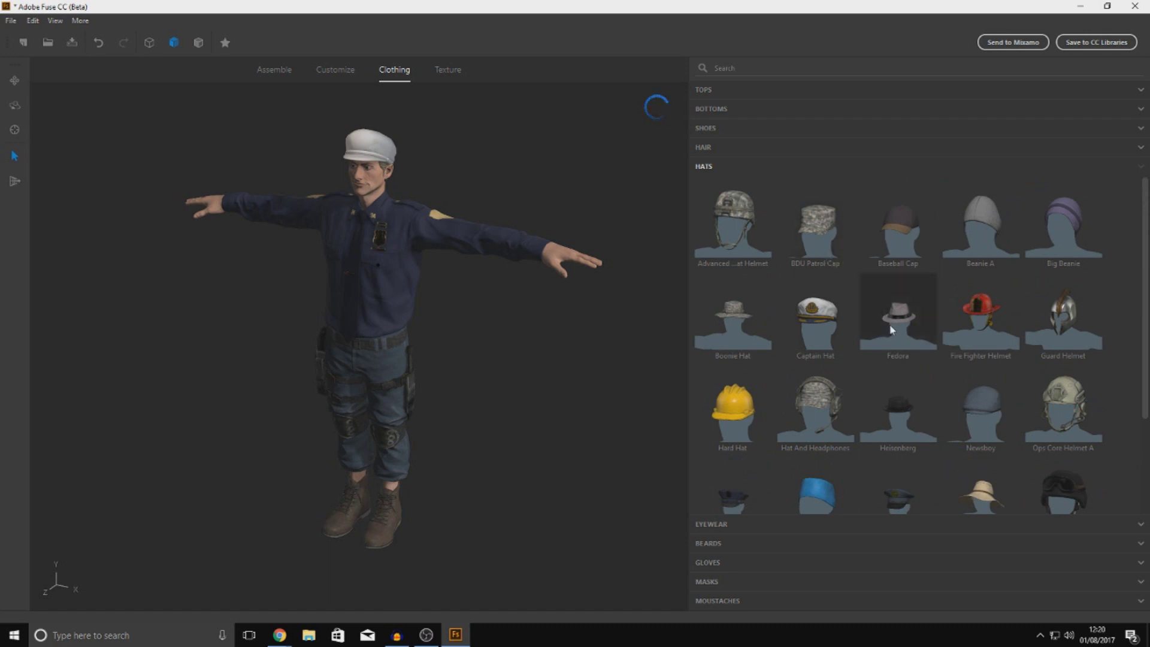
# Step: Add the Pilot eyewear and the Alpha Mutton Chops beard to the character
pyautogui.click(717, 523)
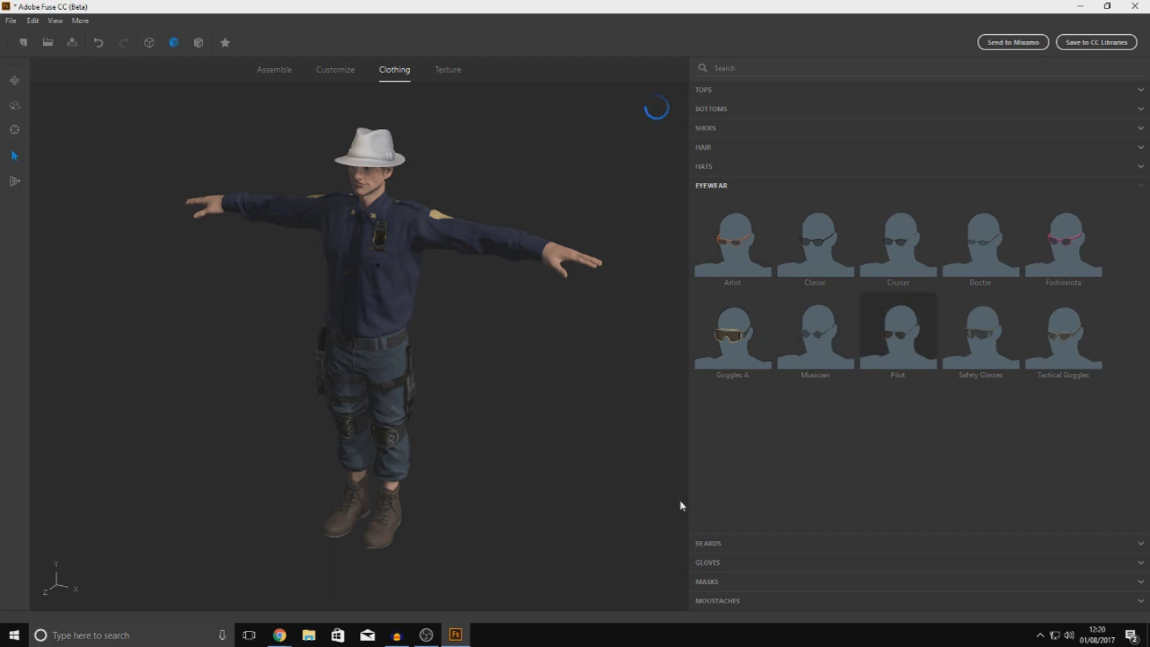
pyautogui.click(718, 544)
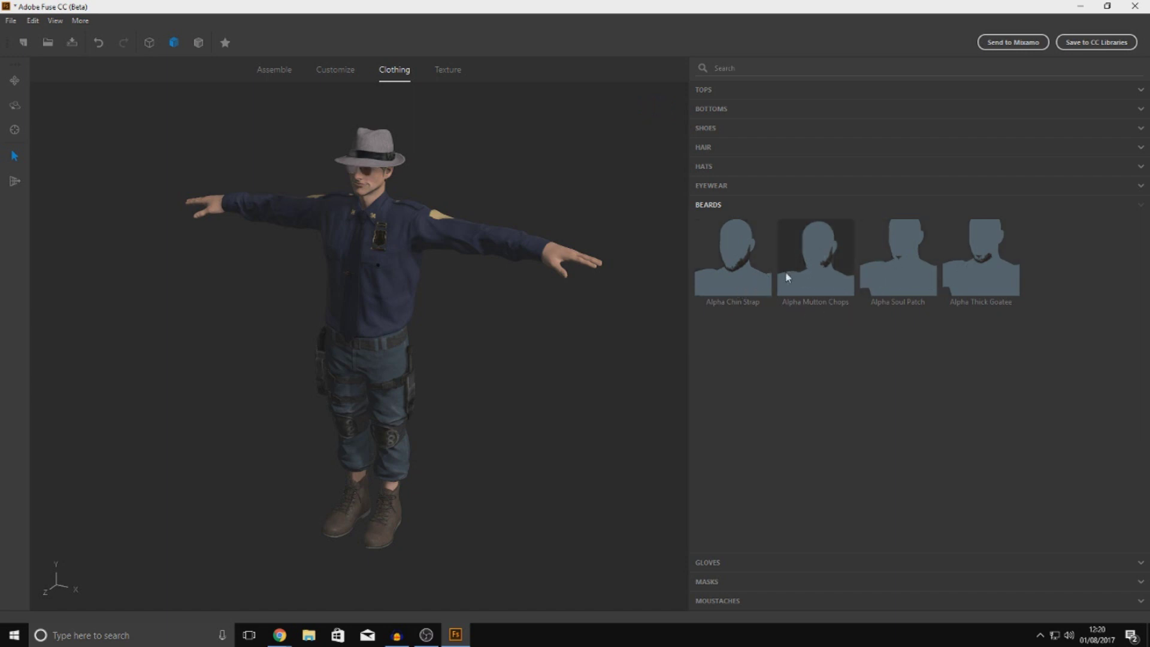
# Step: Add the Tactical Response gloves and the Alpha Handlebar moustache, leaving the character without a mask
pyautogui.click(710, 566)
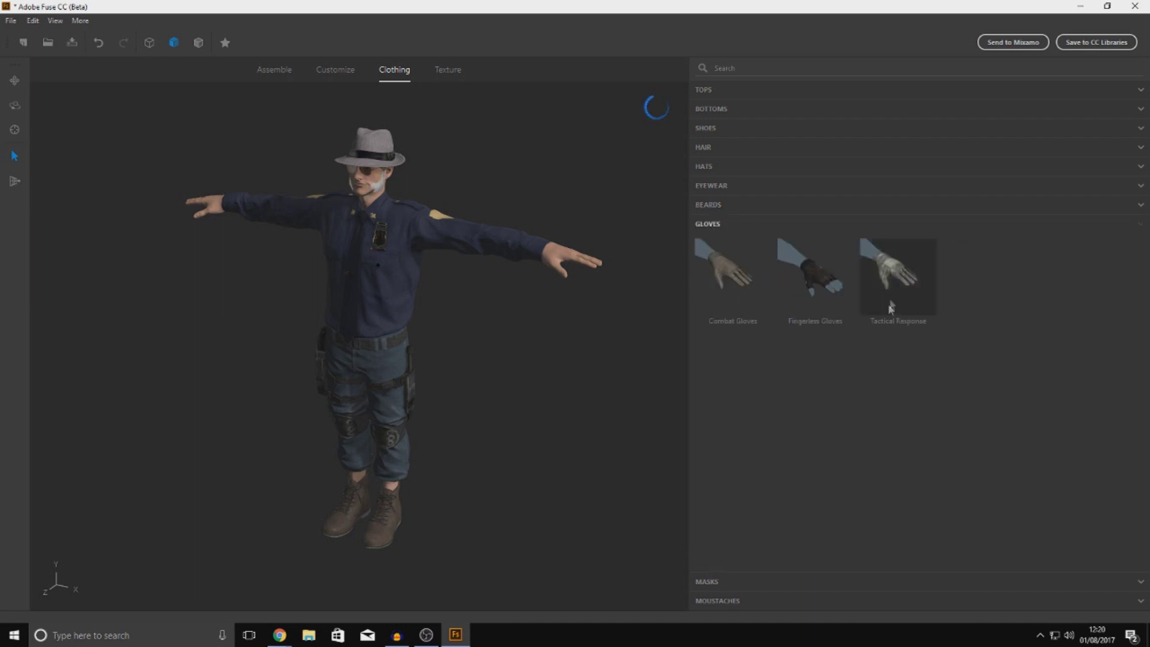
pyautogui.click(714, 580)
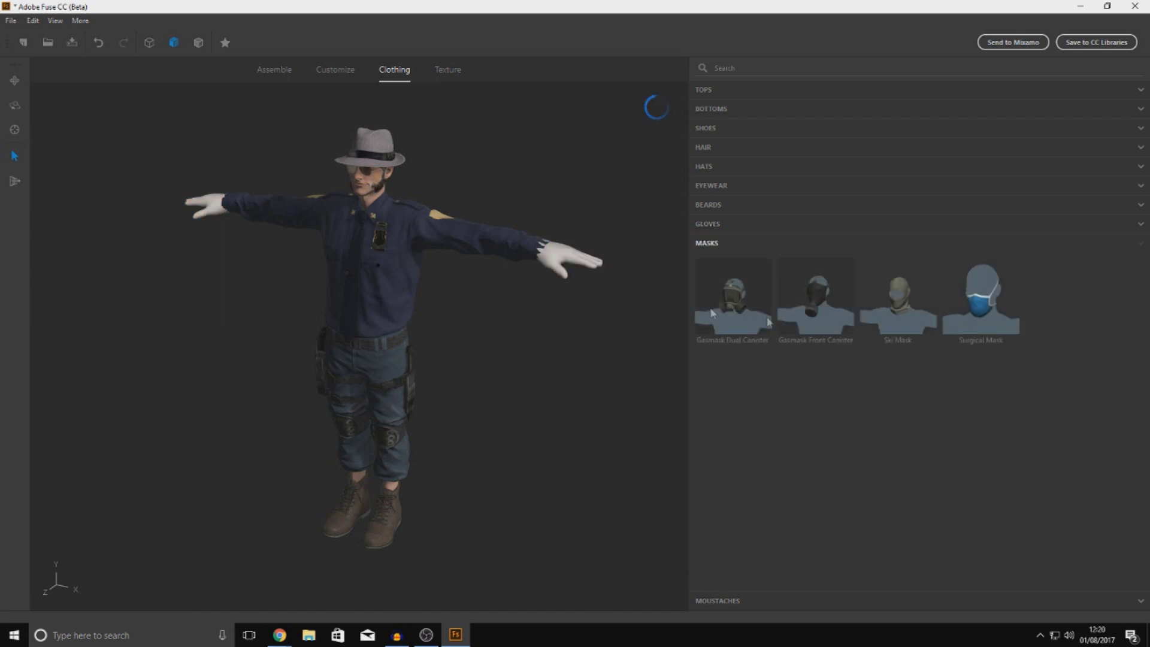
pyautogui.click(718, 601)
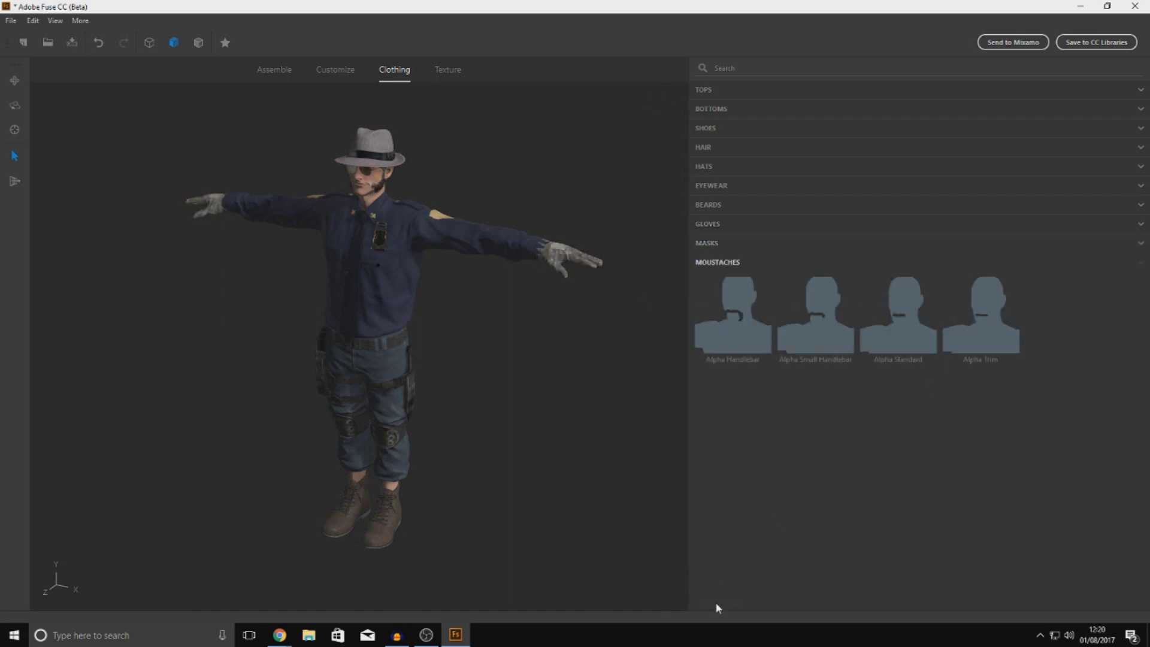
pyautogui.click(745, 318)
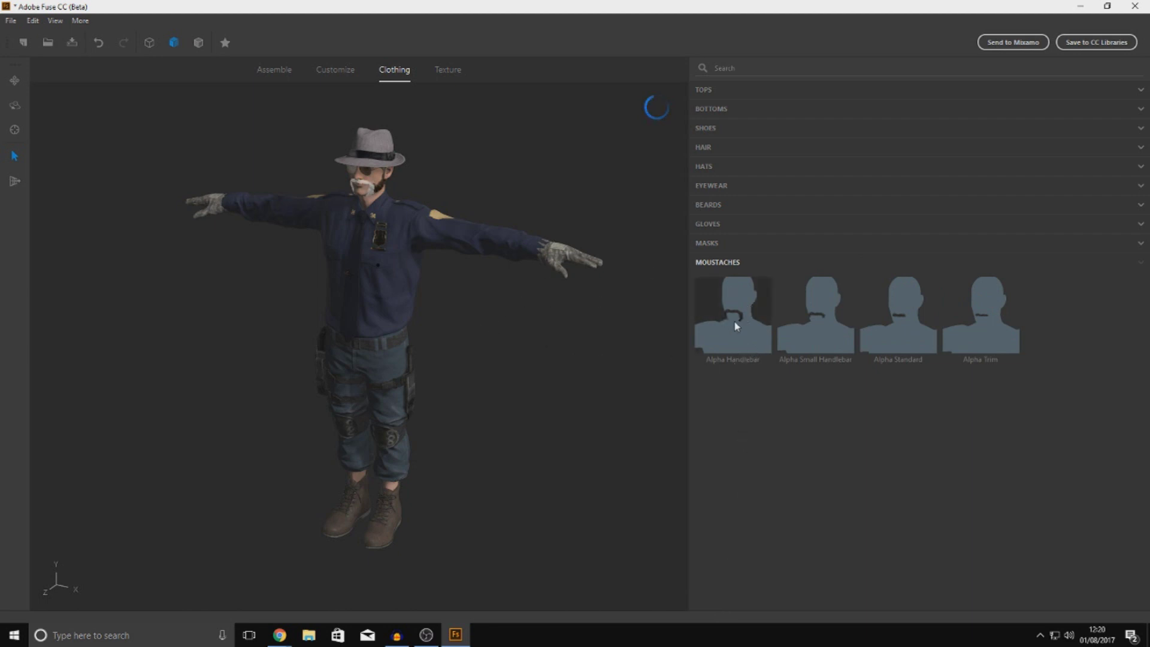
# Step: Examine the dressed character's face and outfit up close and as a whole
pyautogui.moveTo(307, 297); pyautogui.dragTo(183, 316)
pyautogui.scroll(3, 349, 204)
pyautogui.scroll(3, 437, 154)
pyautogui.moveTo(437, 154); pyautogui.dragTo(521, 365, button='middle')
pyautogui.scroll(2, 532, 304)
pyautogui.scroll(-5, 532, 304)
pyautogui.scroll(3, 576, 235)
pyautogui.scroll(-4, 572, 243)
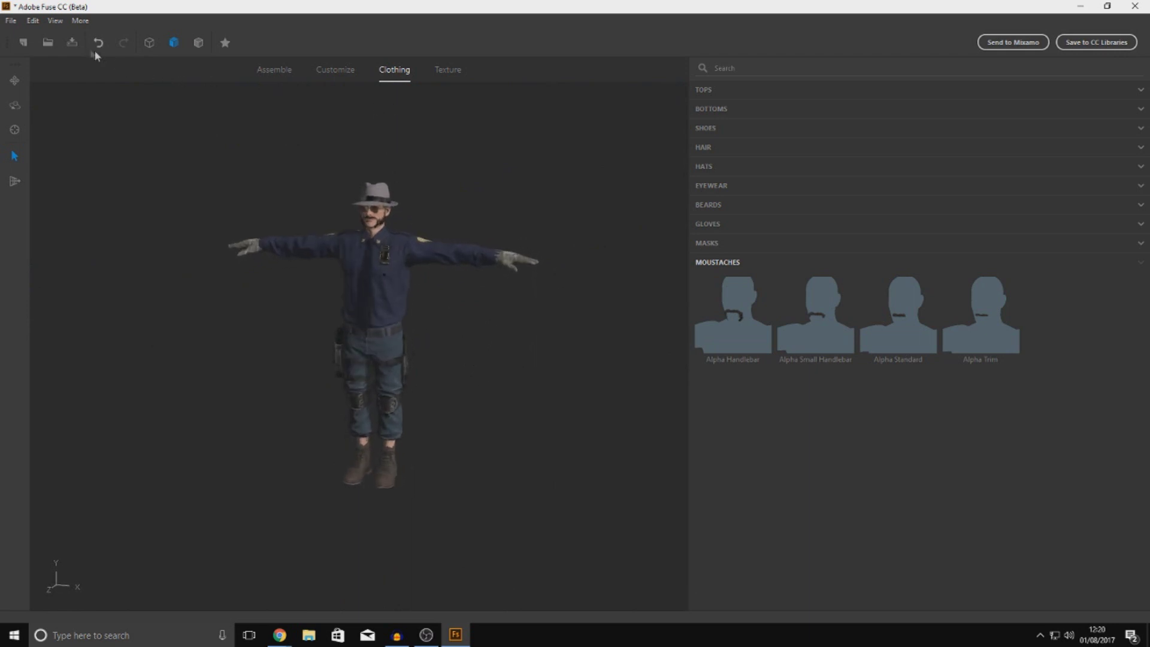
pyautogui.click(10, 23)
pyautogui.moveTo(67, 159)
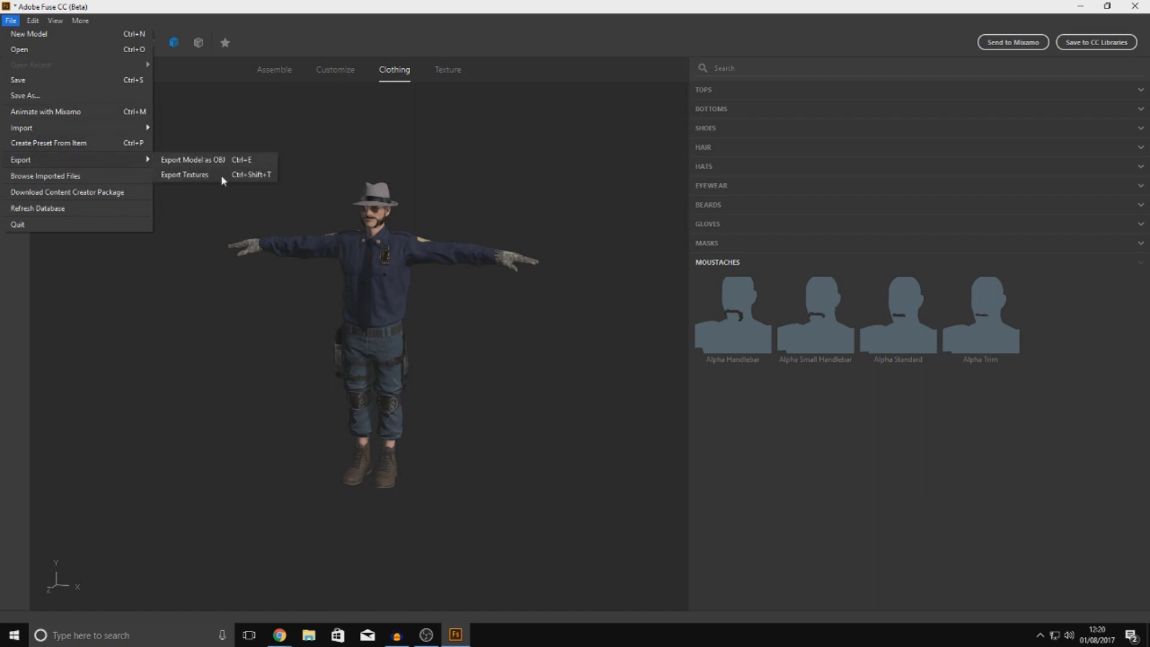
pyautogui.click(558, 144)
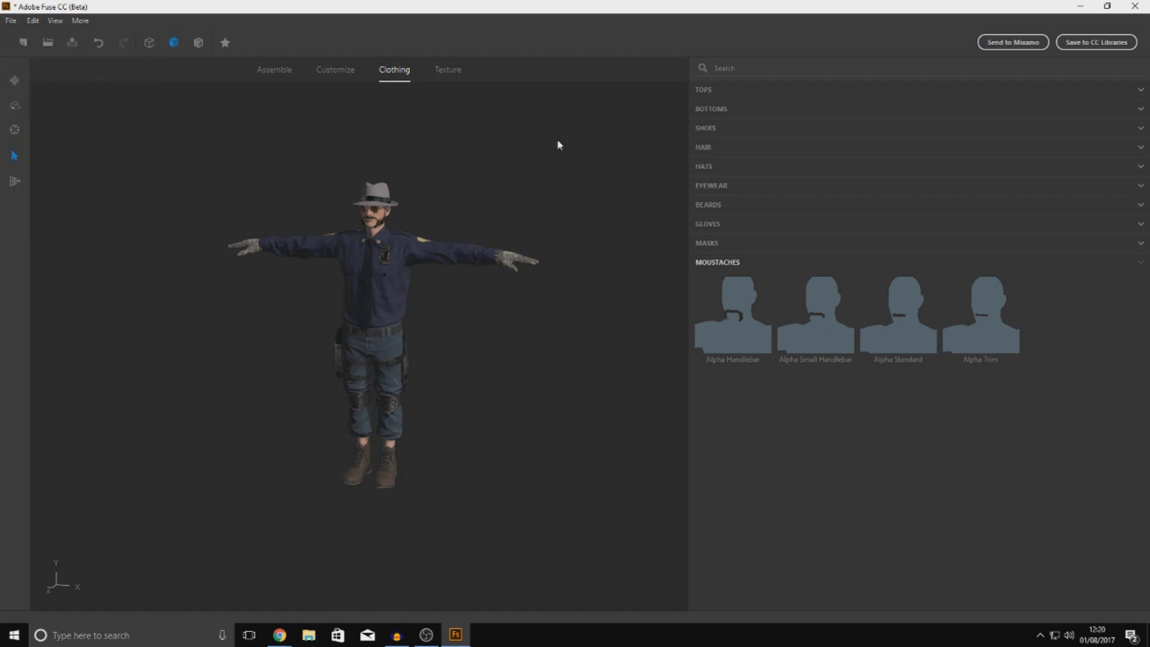
# Step: Send the character to Mixamo under the name DodgyPolice
pyautogui.click(1016, 43)
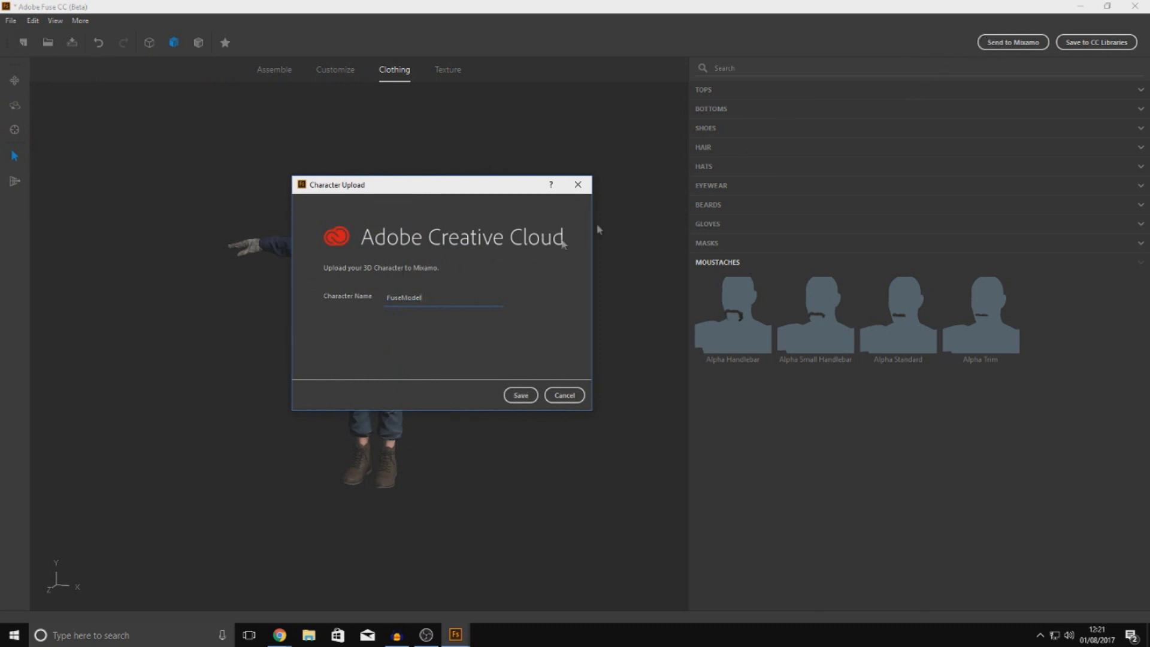
pyautogui.doubleClick(450, 298)
pyautogui.write('DodgyPolice')
pyautogui.click(520, 394)
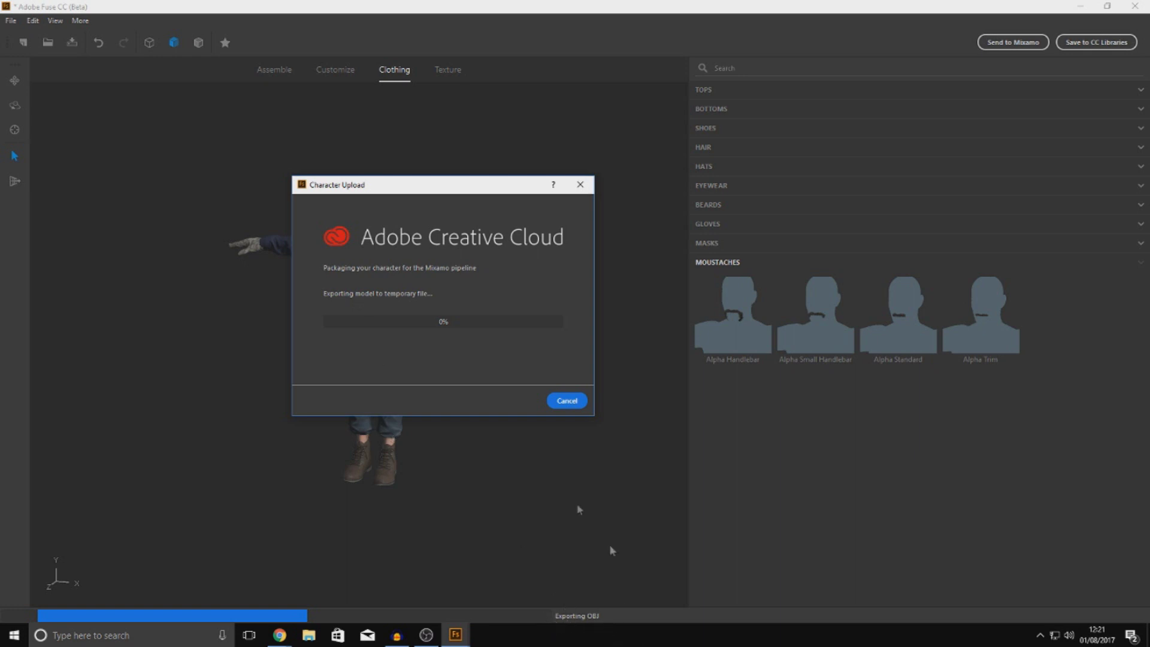
# Step: Switch to the Mixamo website in Chrome and open the list of own characters in My Assets
pyautogui.hotkey('alt', 'Tab')
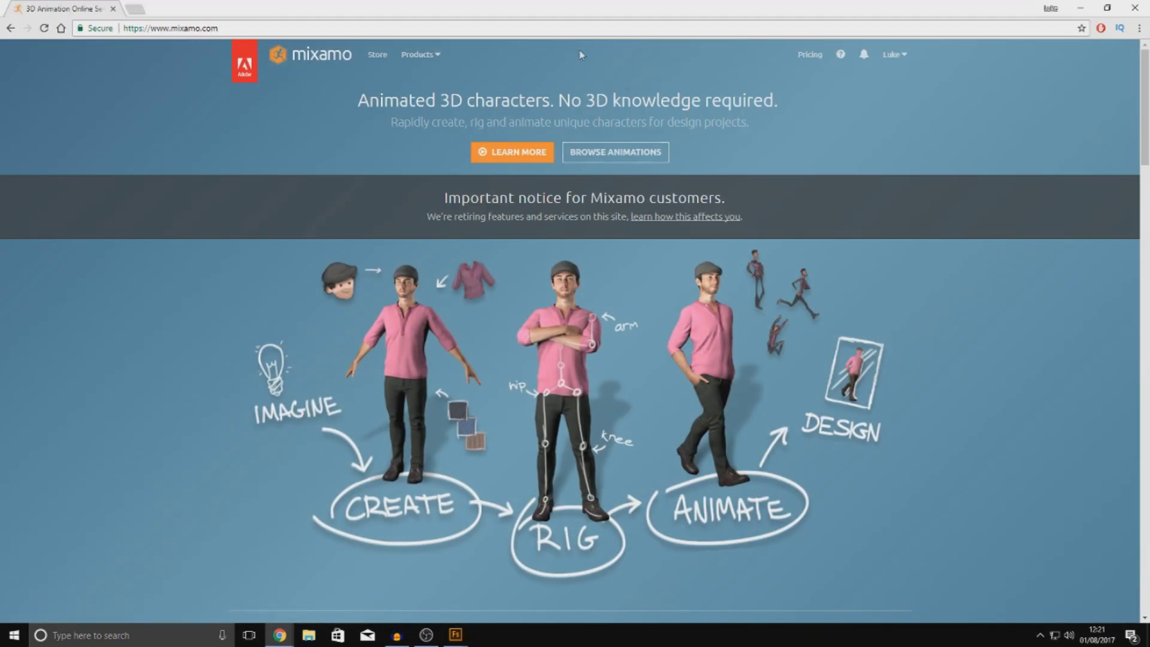
pyautogui.moveTo(372, 15); pyautogui.dragTo(467, 1)
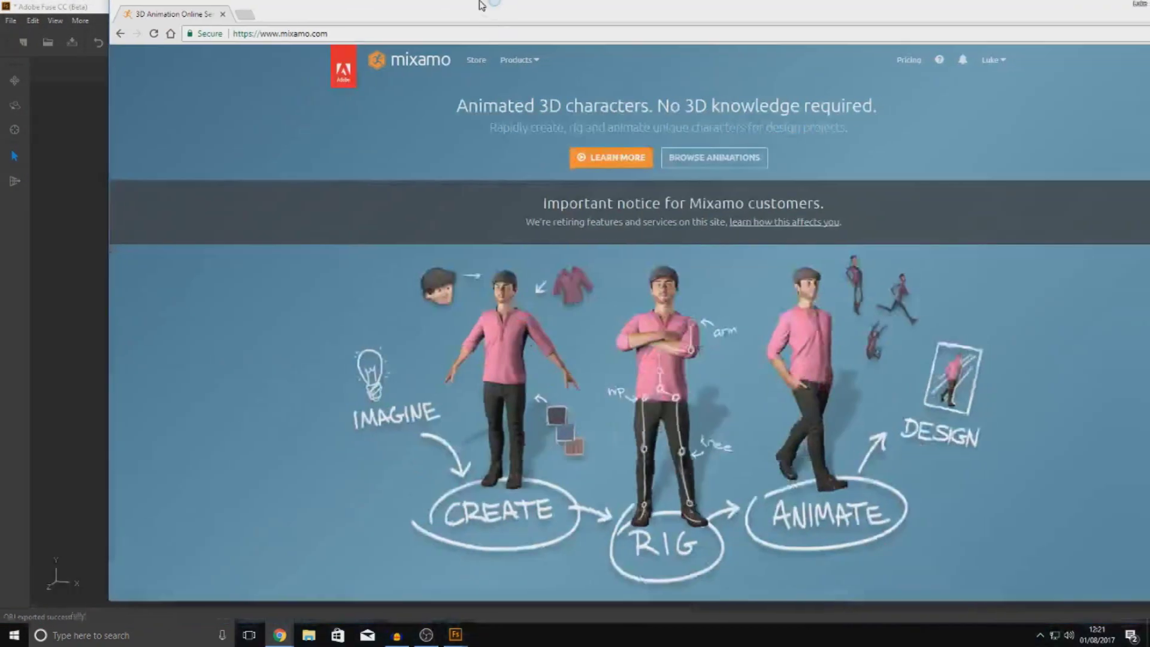
pyautogui.click(378, 63)
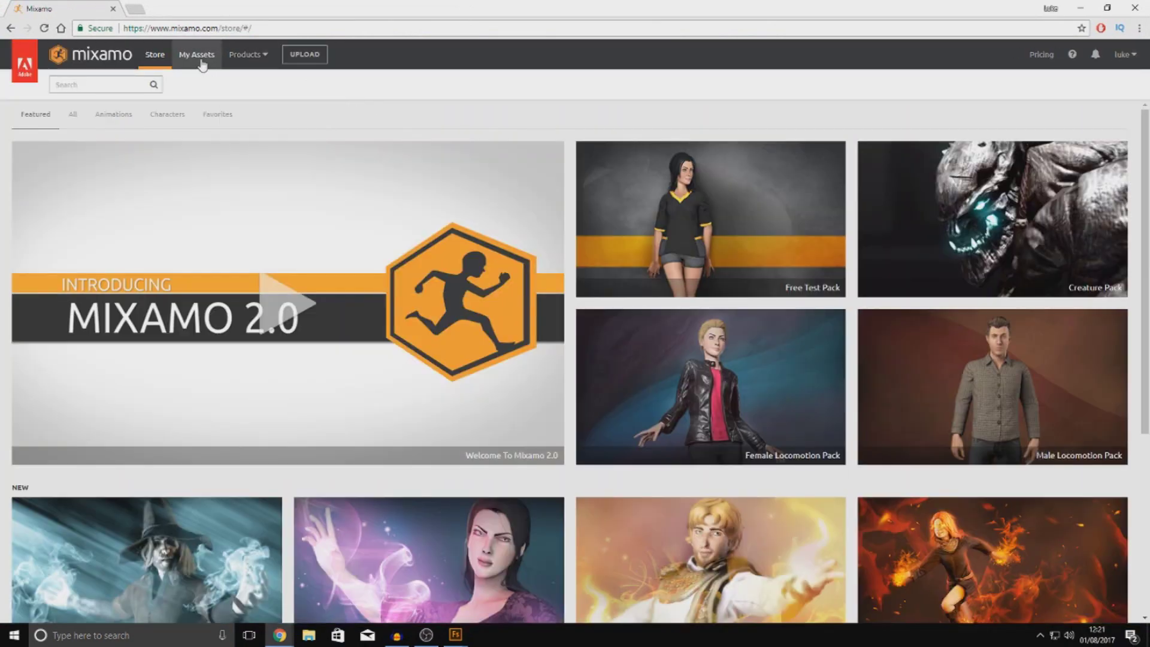
pyautogui.click(202, 61)
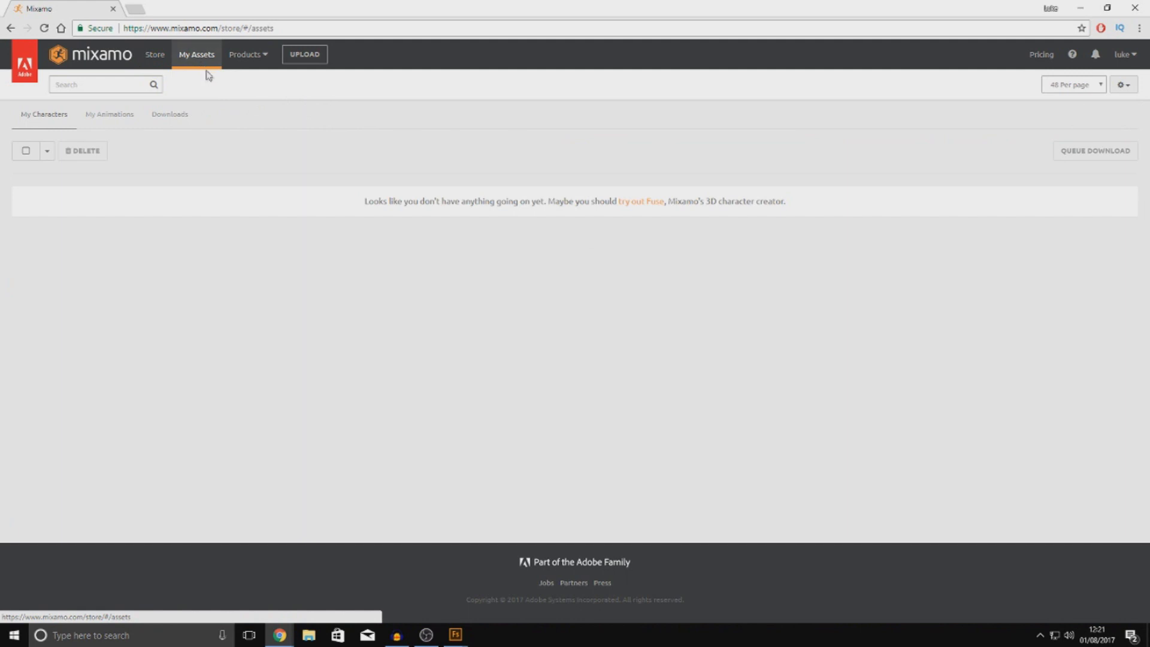
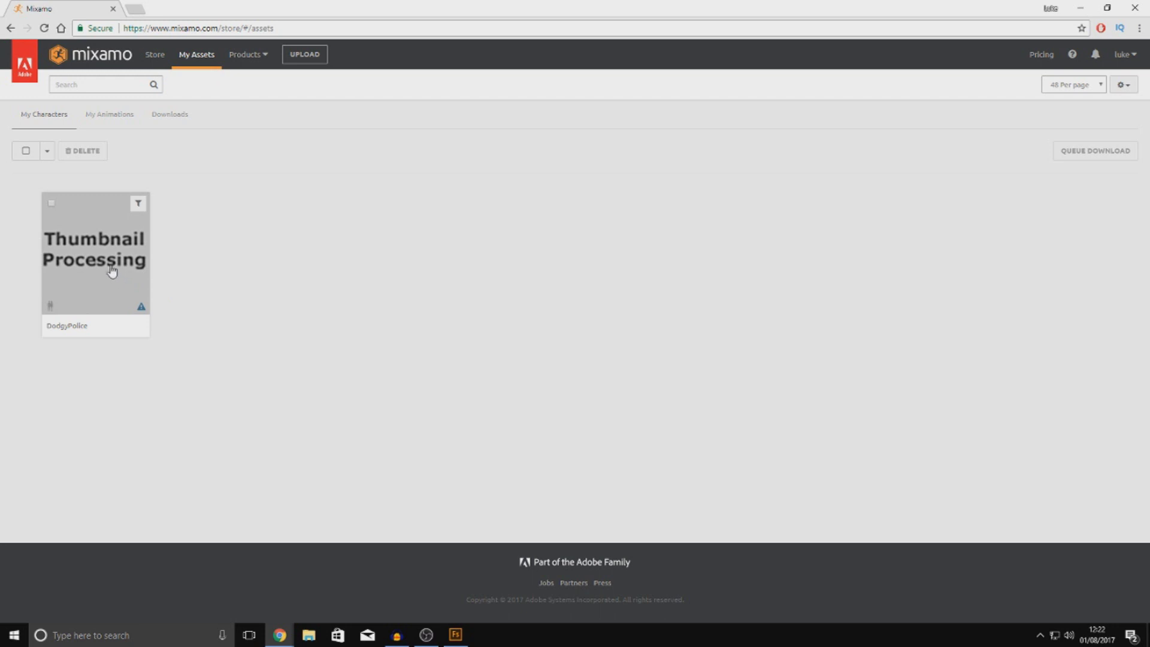
# Step: Auto-rig the DodgyPolice character with Facial Blendshapes disabled and Standard Skeleton (65), and return to it in My Assets
pyautogui.click(124, 282)
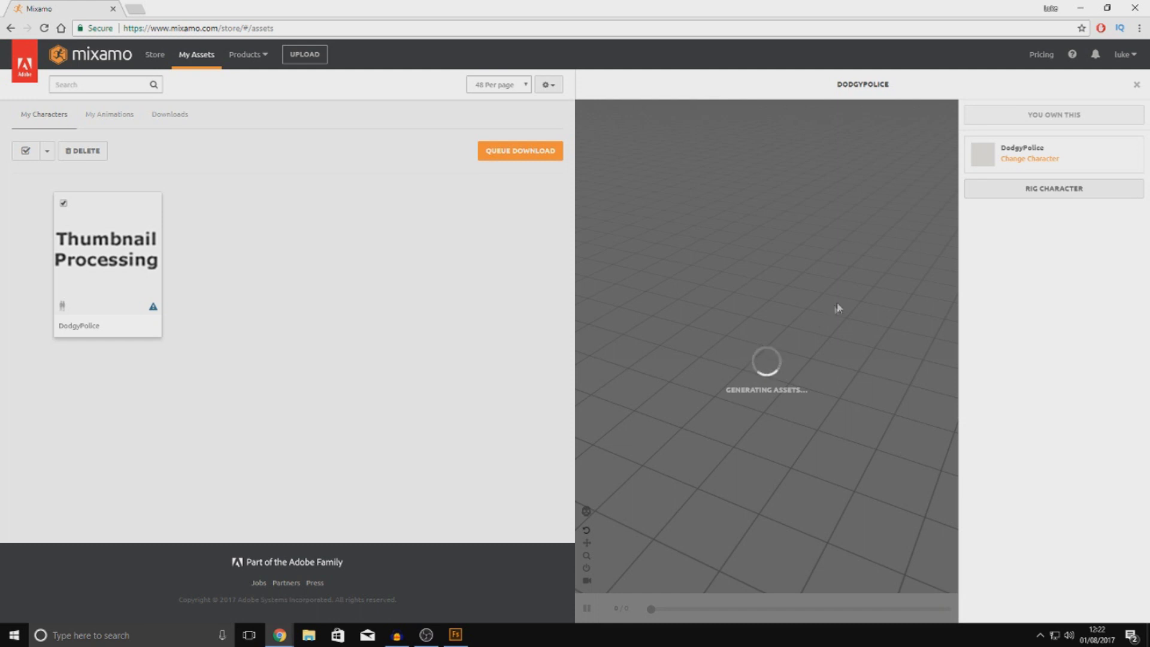
pyautogui.click(993, 195)
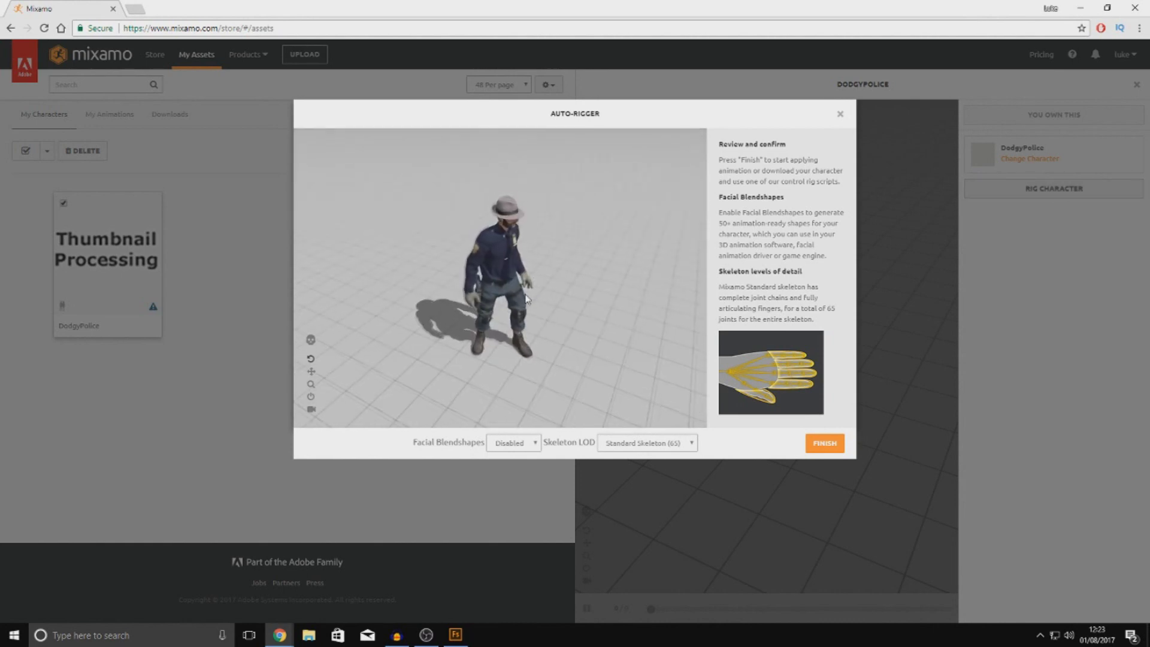
pyautogui.scroll(2, 559, 285)
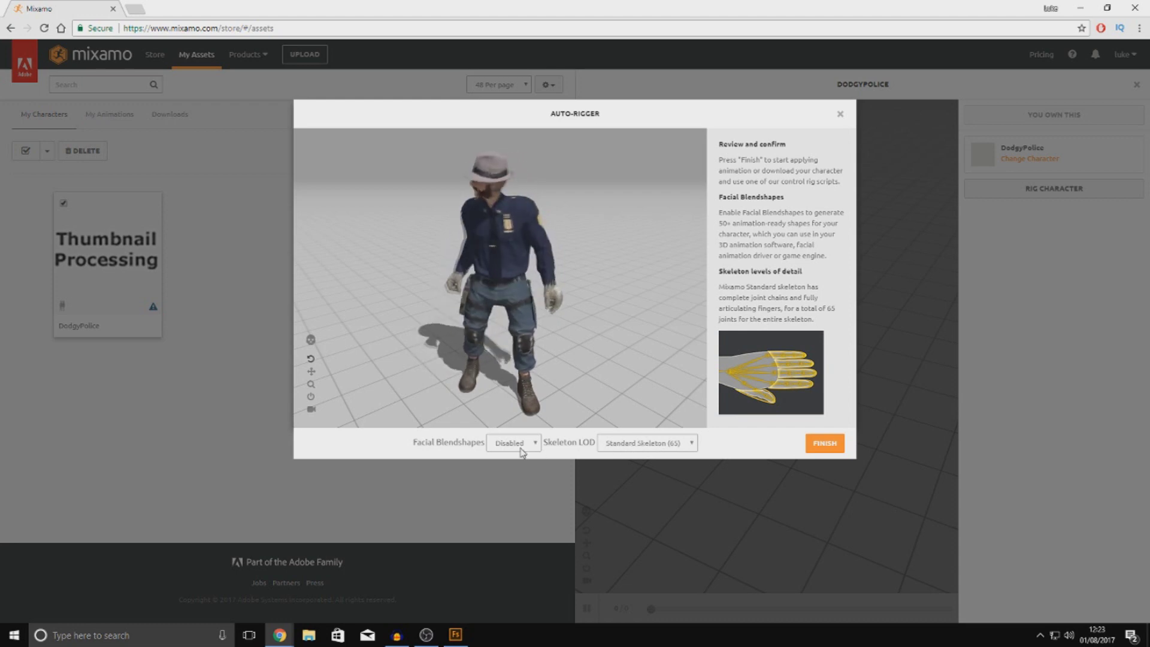
pyautogui.click(824, 443)
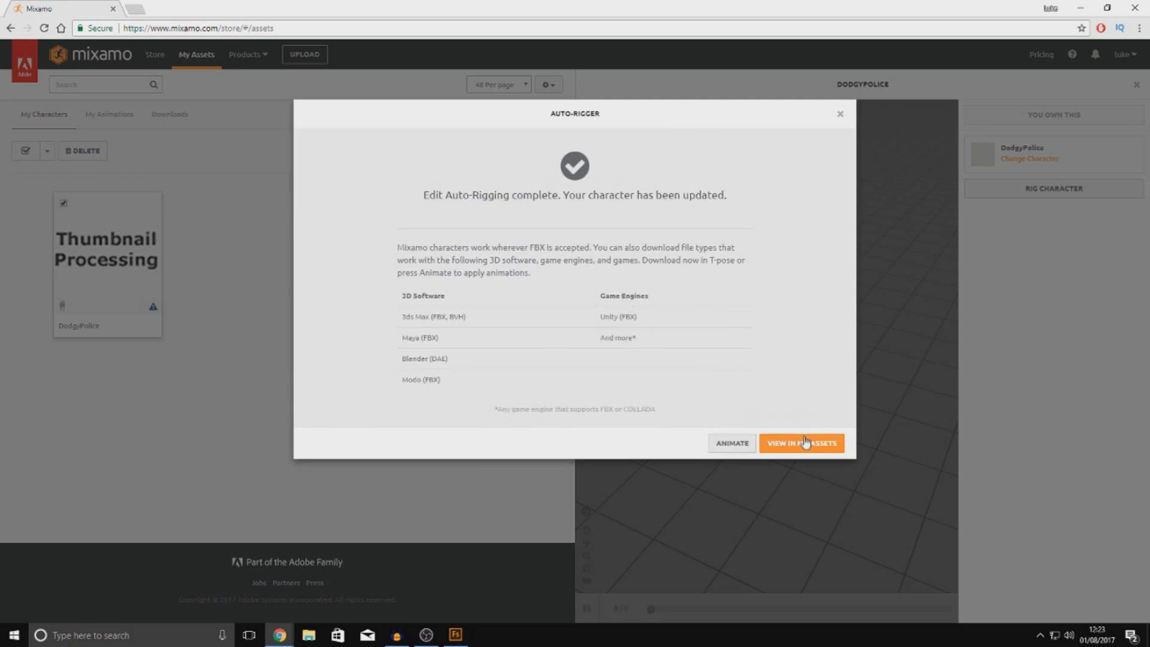
pyautogui.click(765, 453)
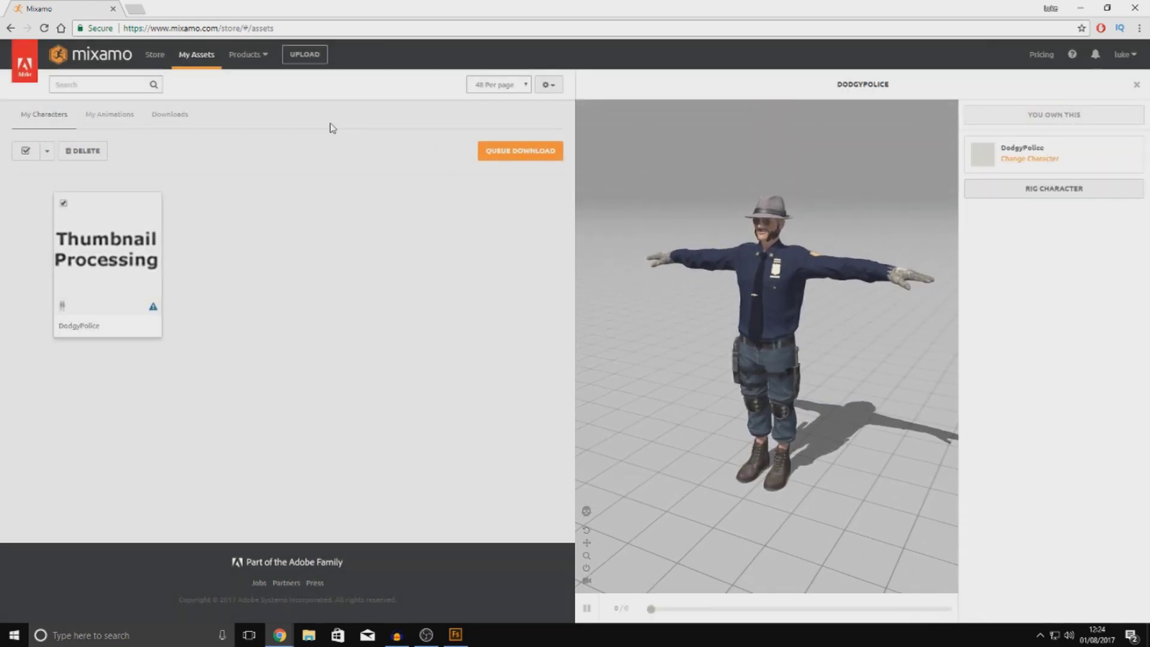
# Step: Preview the store's Pro Rifle Pack on the DodgyPolice character and check which character is selected for it
pyautogui.click(161, 58)
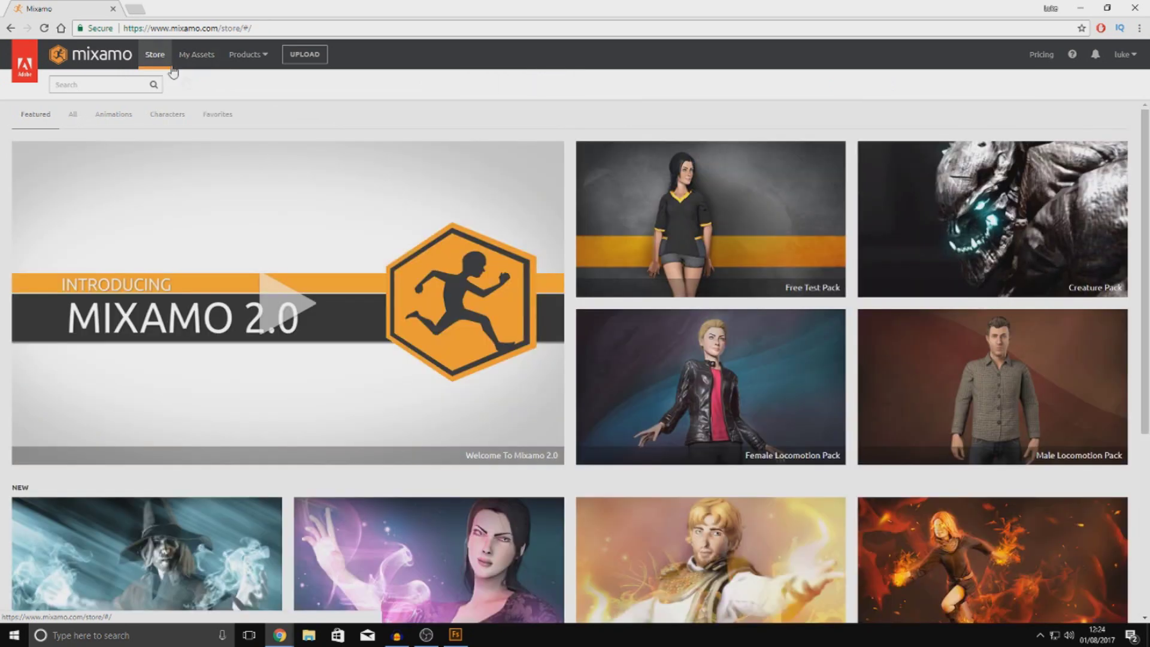
pyautogui.scroll(-5, 851, 269)
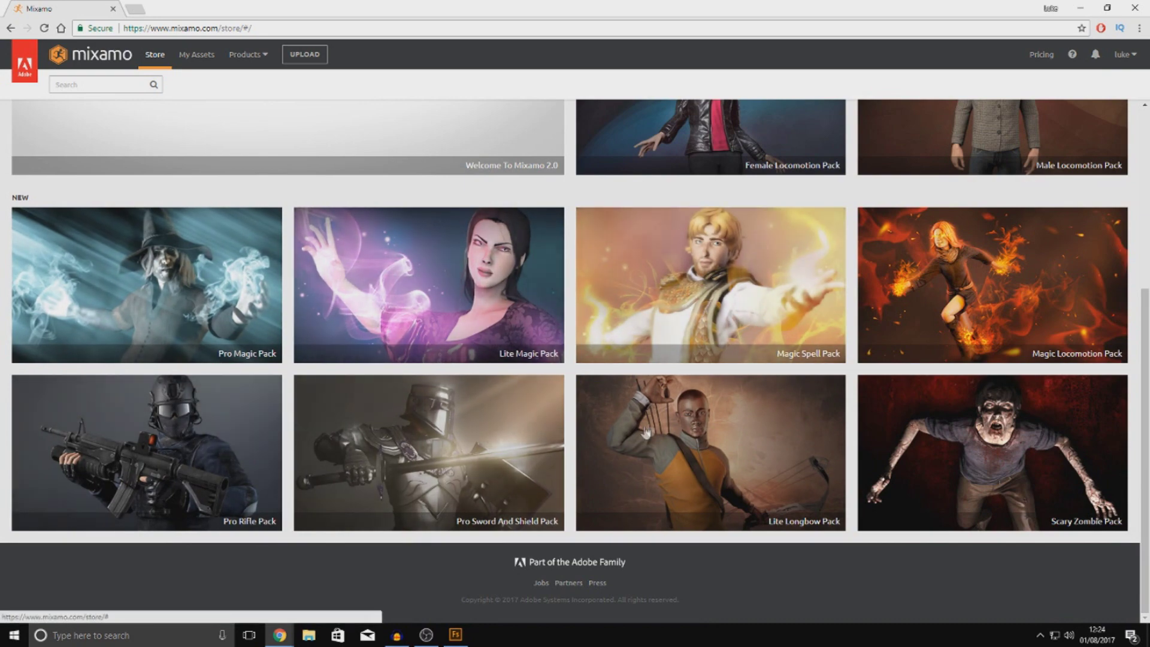
pyautogui.click(72, 452)
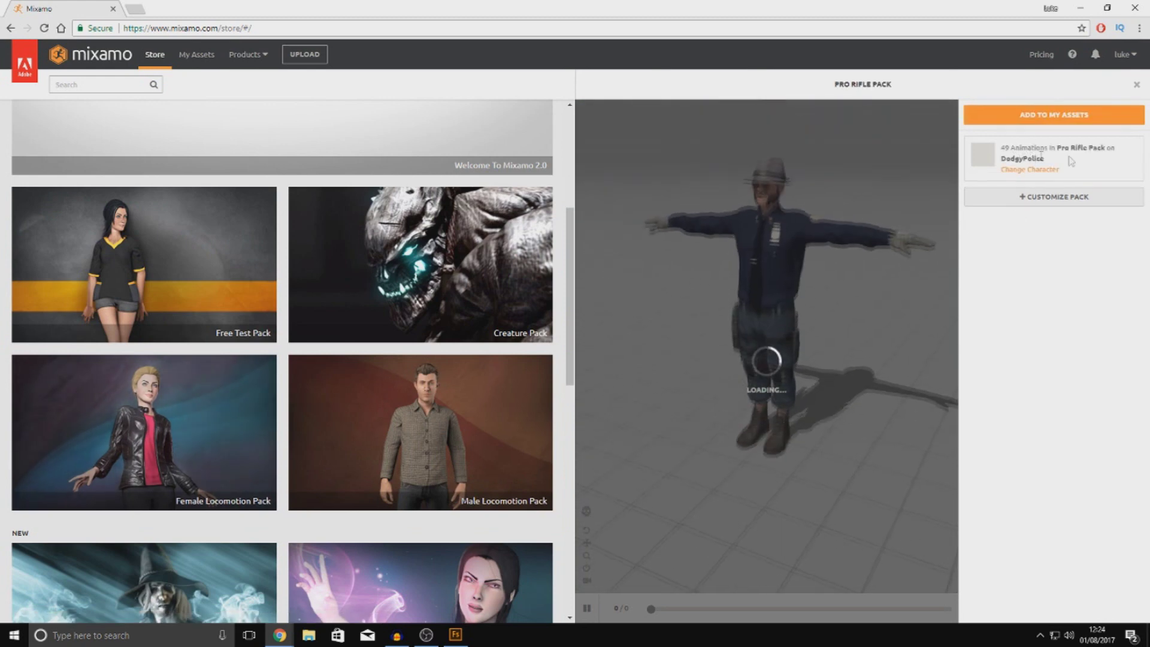
pyautogui.click(1031, 172)
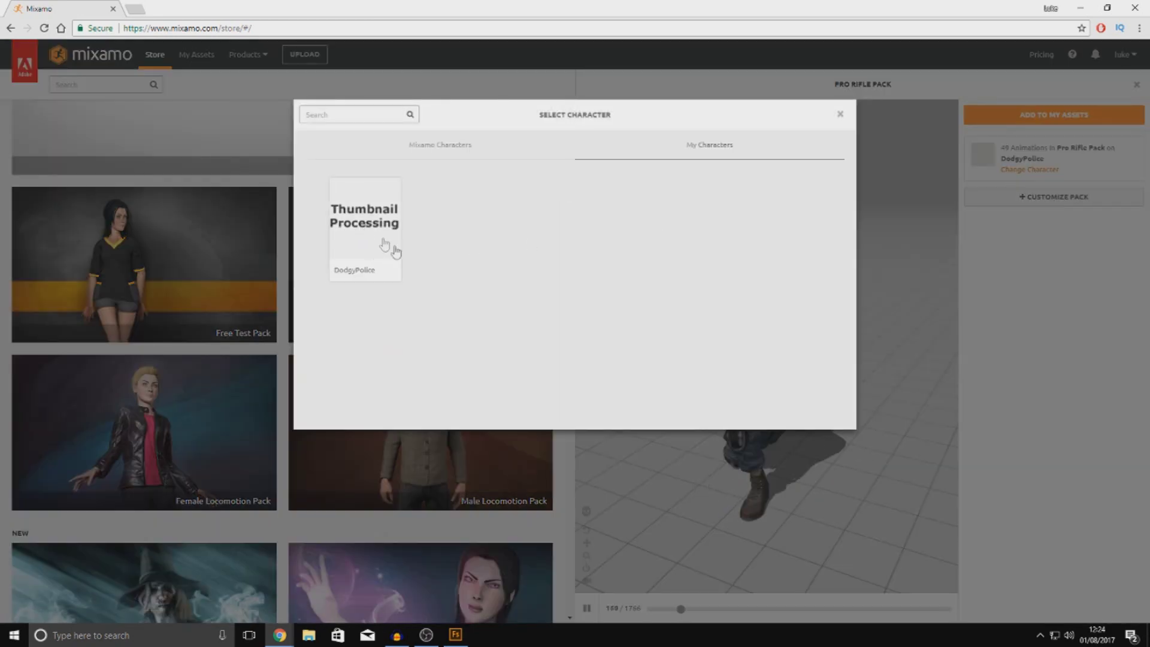
pyautogui.click(839, 115)
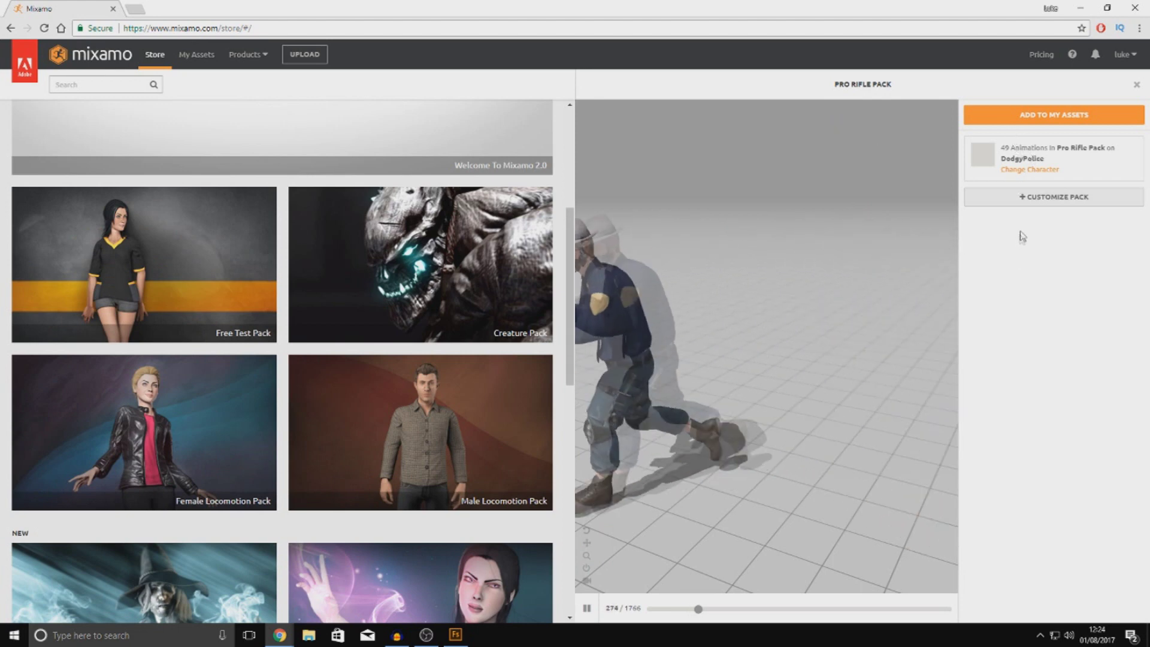
# Step: Customize the Pro Rifle Pack, add its animations to My Assets and open them in My Animations
pyautogui.click(1023, 198)
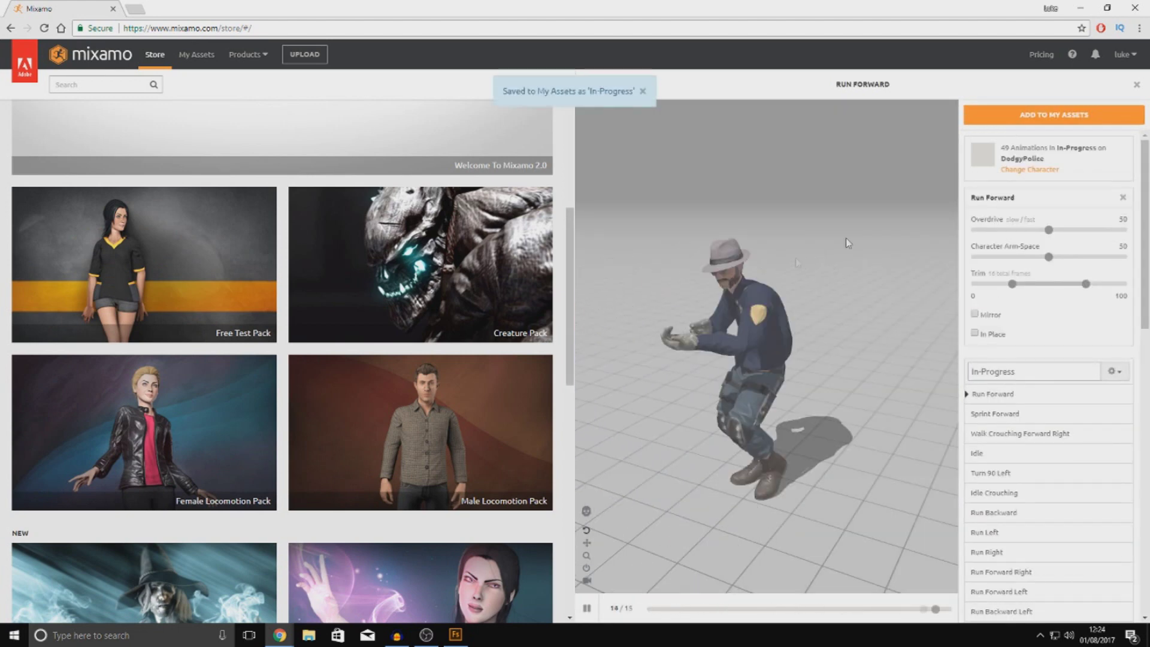
pyautogui.click(1098, 115)
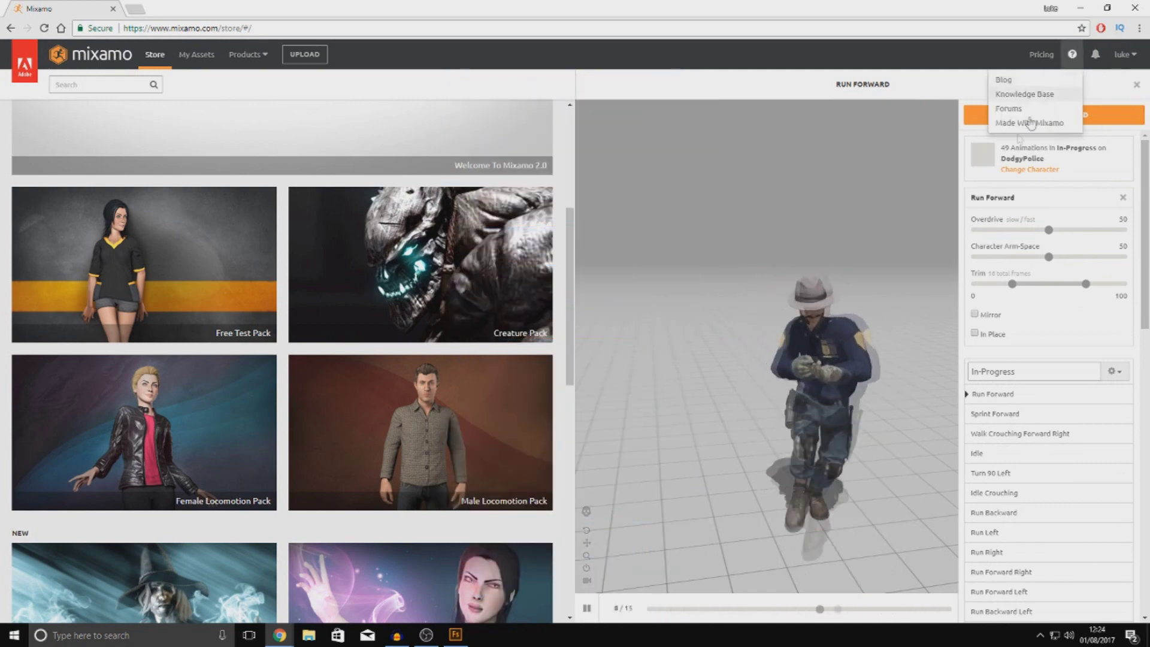
pyautogui.click(996, 116)
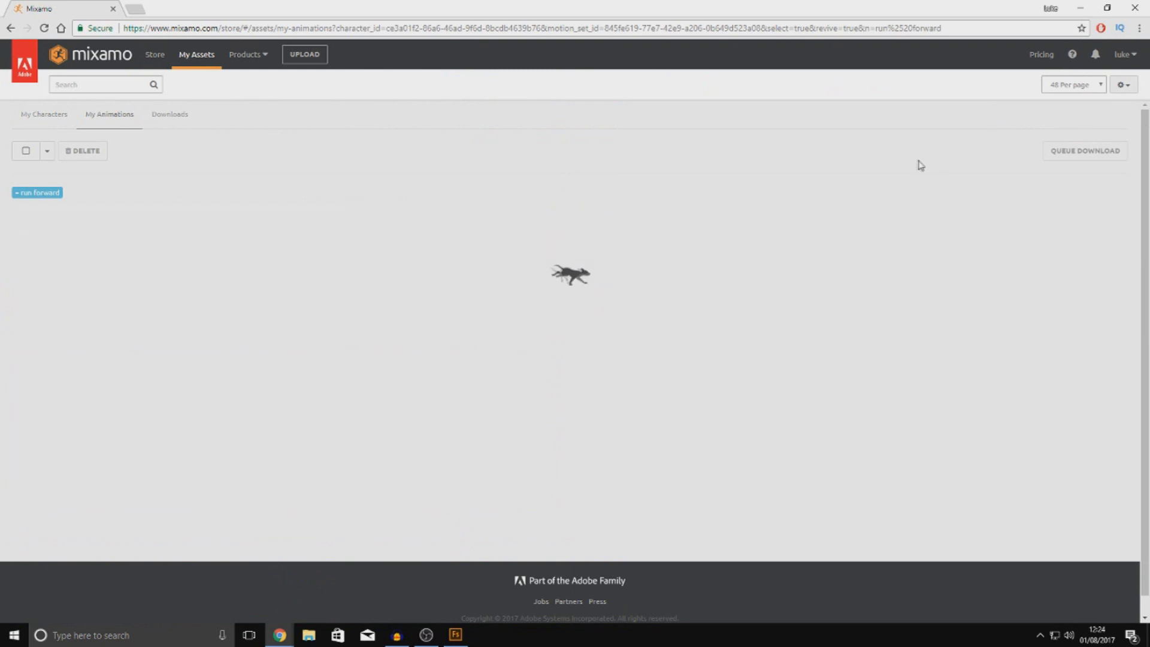